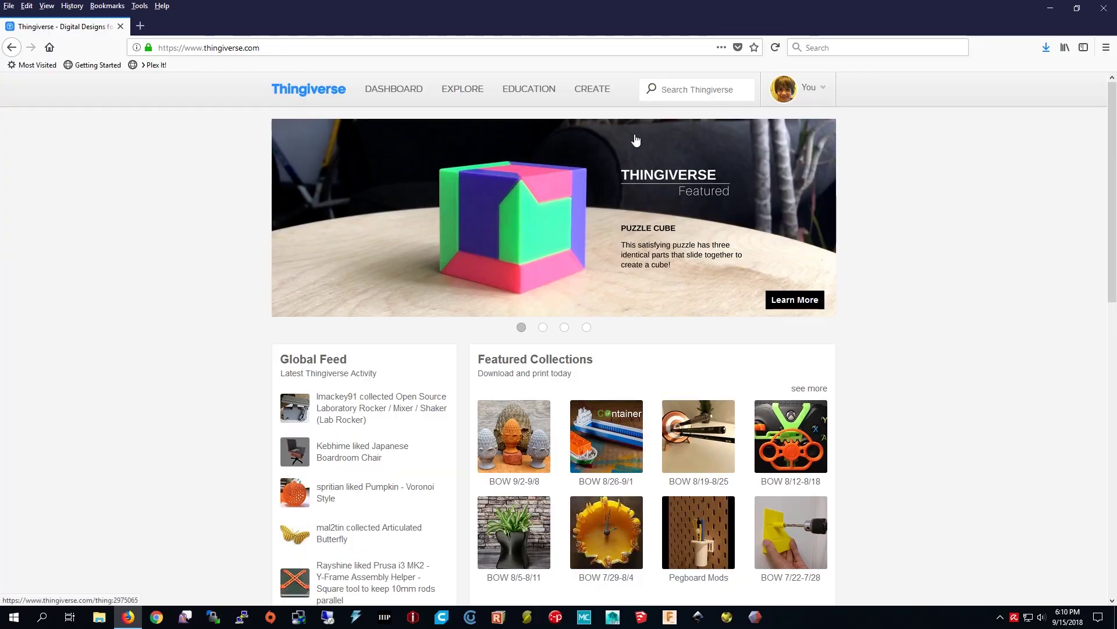
# - Search Thingiverse for 'miniature skateboard'
pyautogui.click(704, 88)
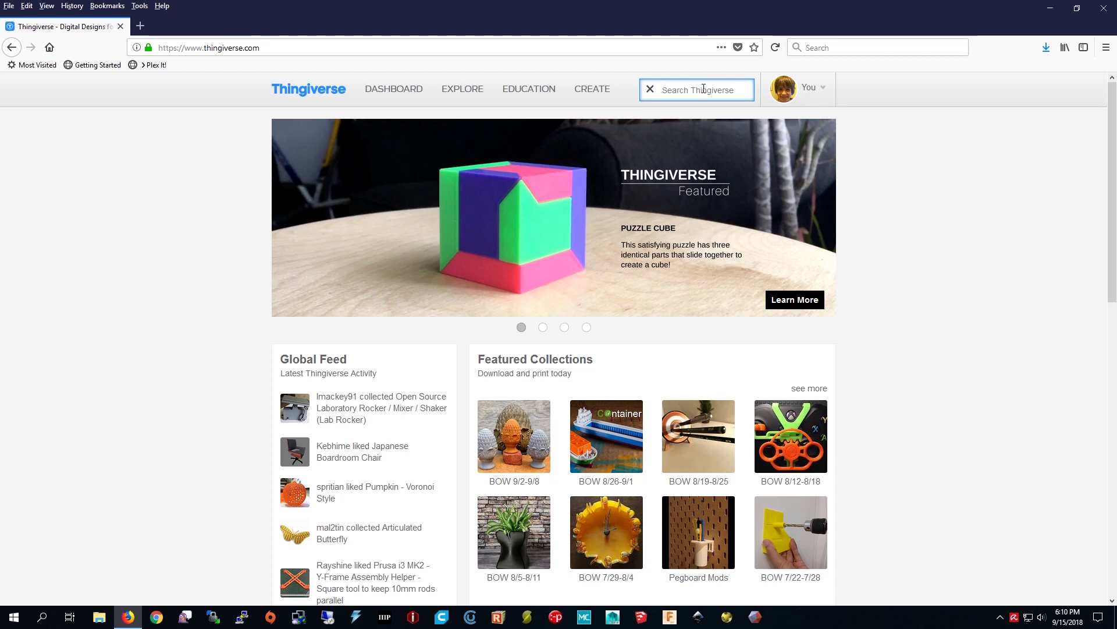
pyautogui.write('mini')
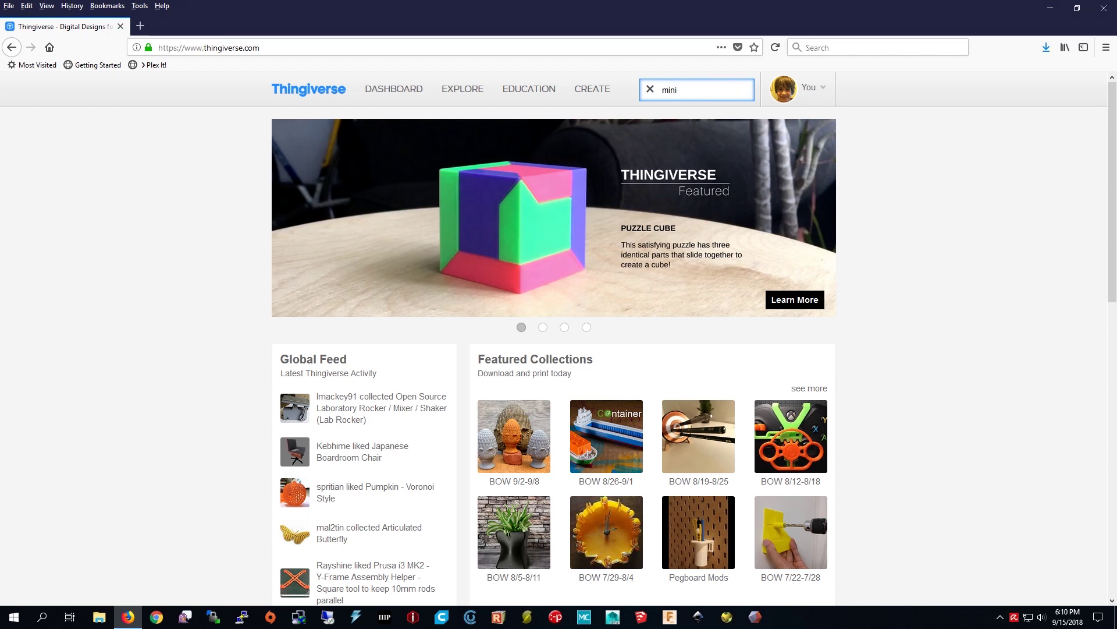
pyautogui.write('ature')
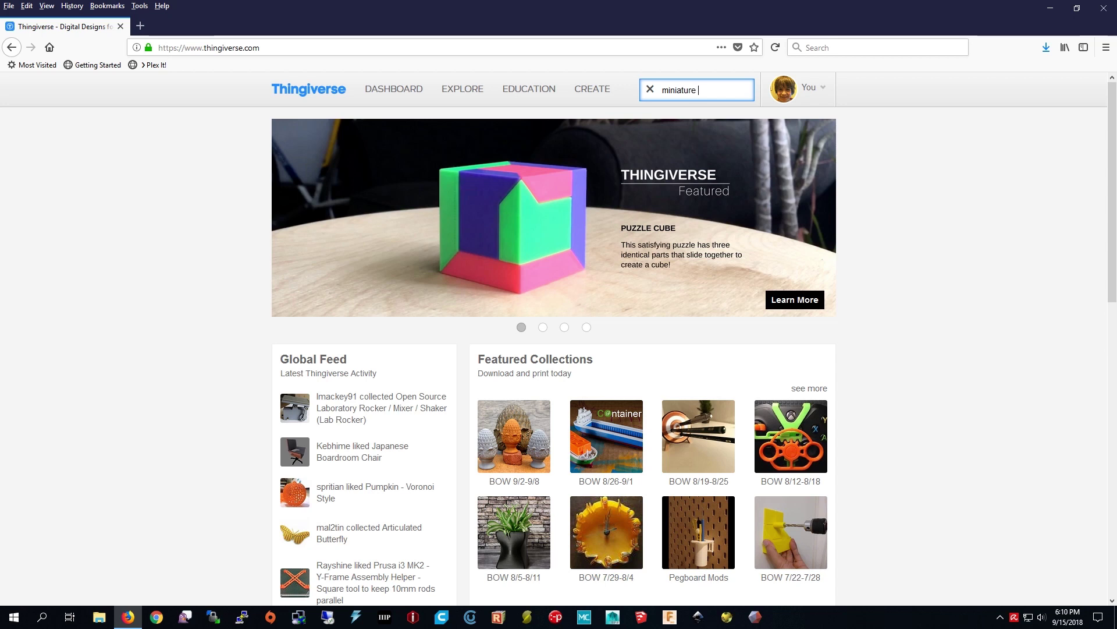
pyautogui.write(' skateboard')
pyautogui.press('Return')
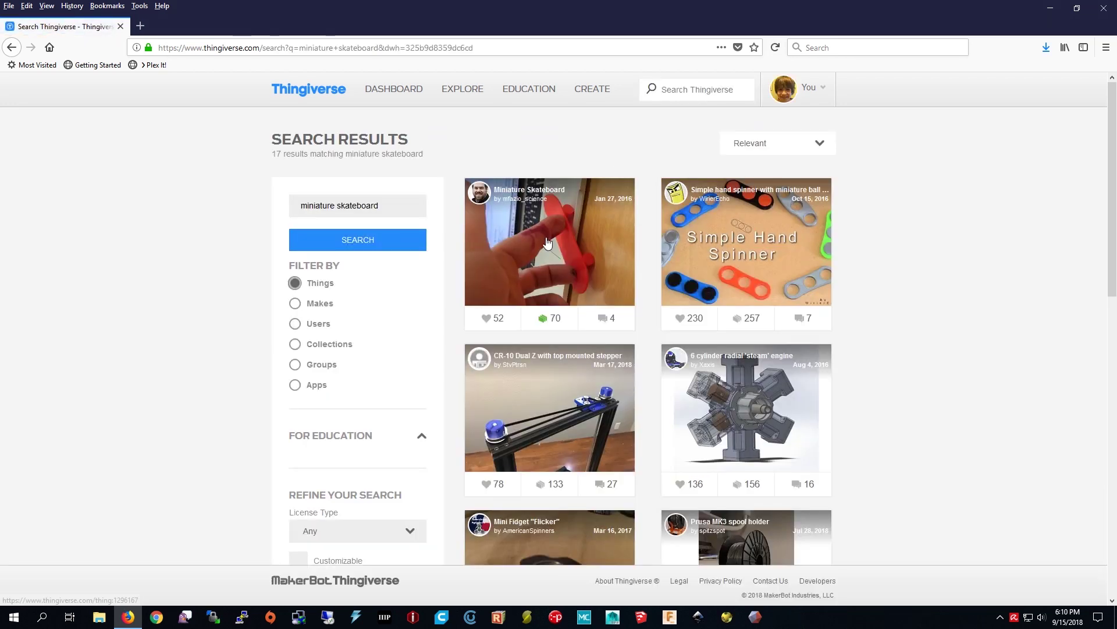
# - Open the Miniature Skateboard page and inspect its preview images and 3D view
pyautogui.click(547, 242)
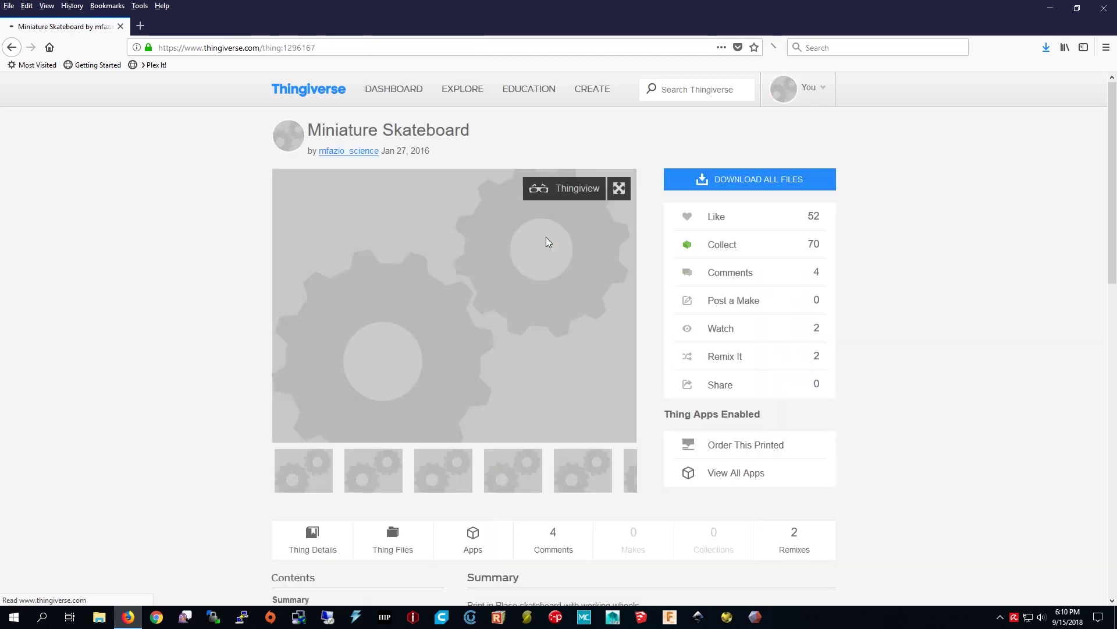
pyautogui.scroll(-3, 553, 274)
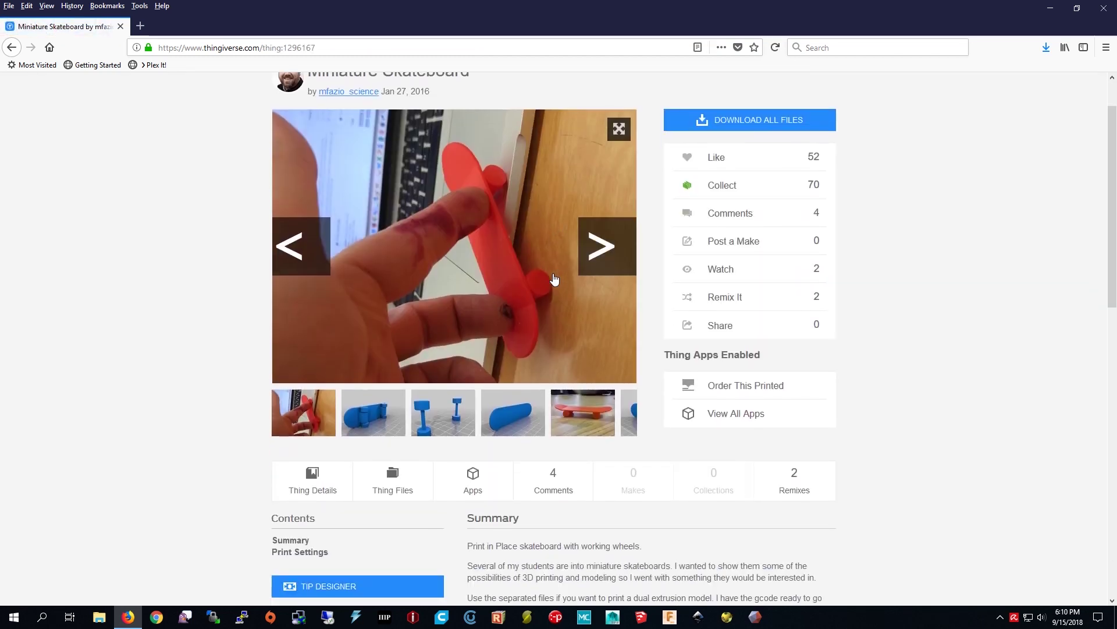
pyautogui.click(632, 351)
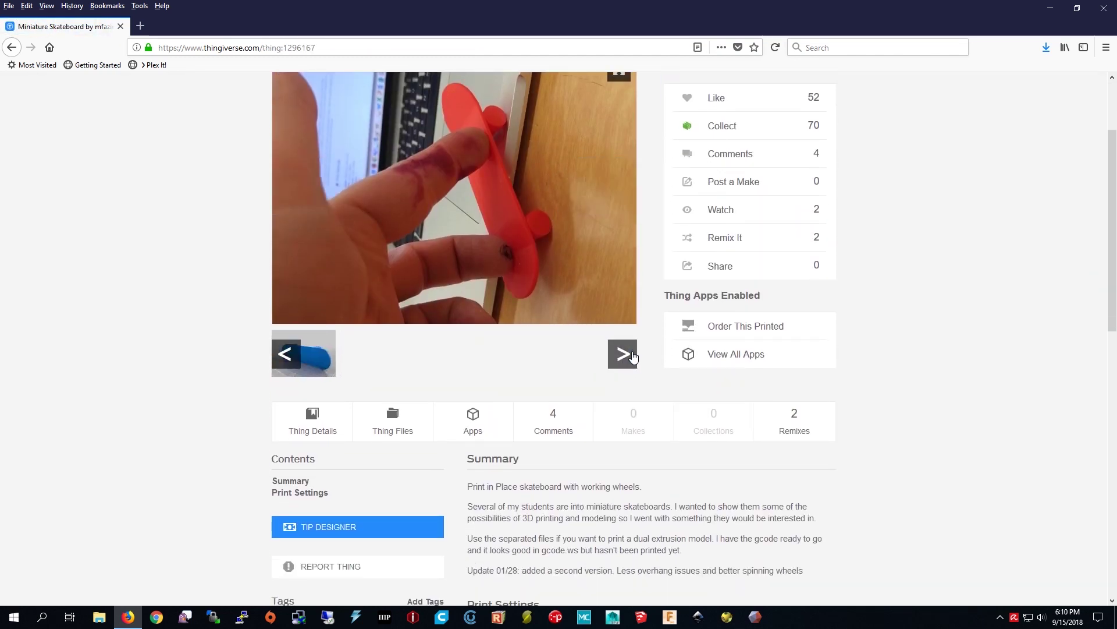
pyautogui.click(323, 356)
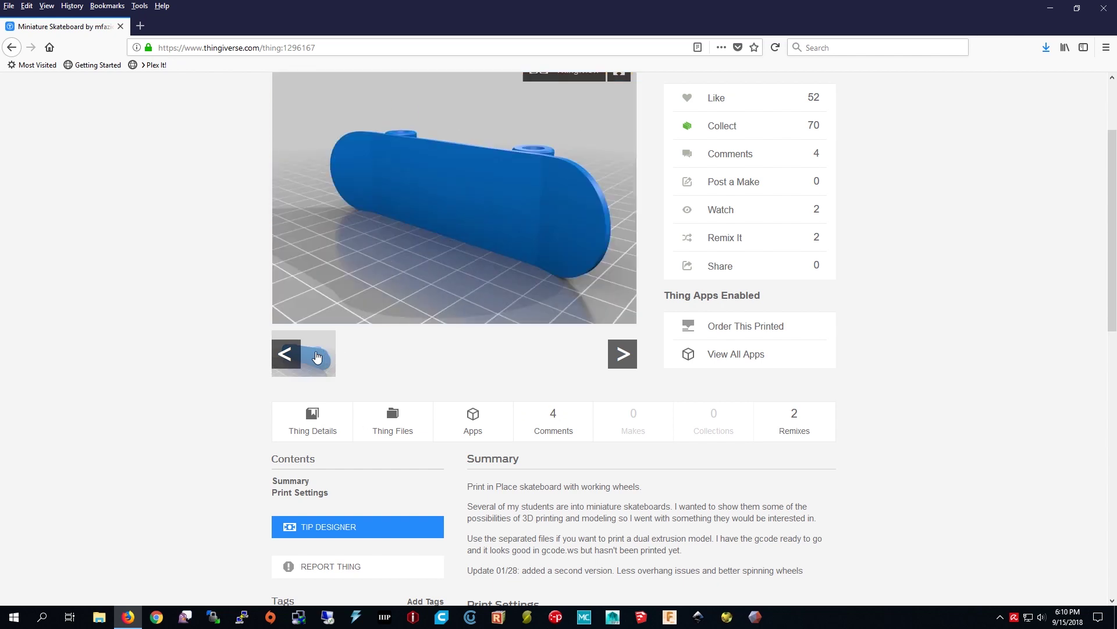
pyautogui.scroll(1, 544, 197)
pyautogui.scroll(1, 544, 201)
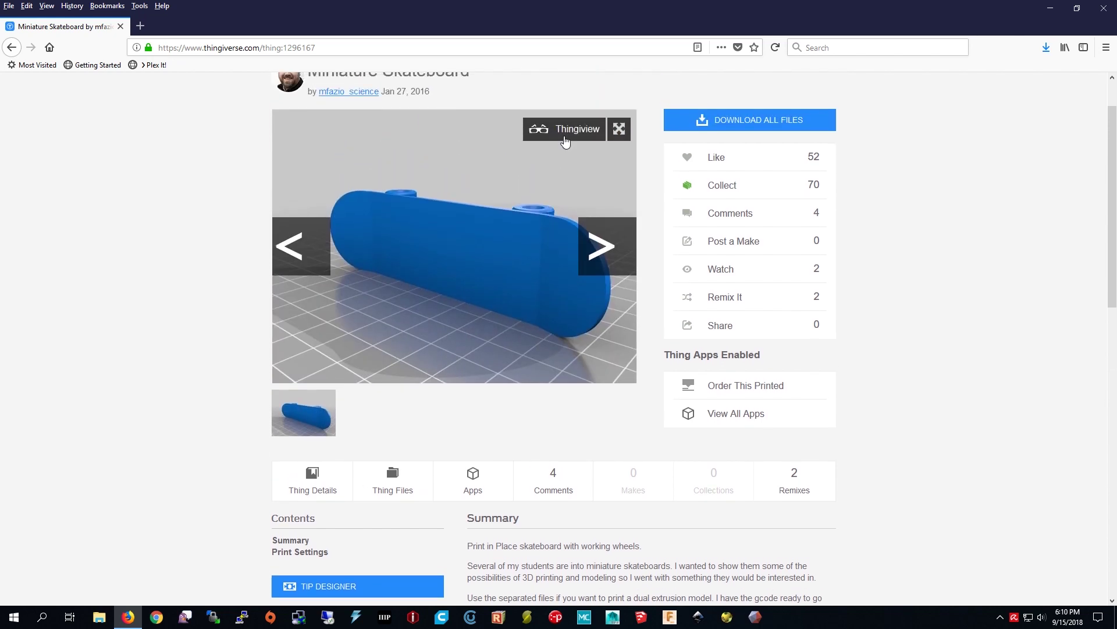
pyautogui.click(564, 129)
pyautogui.moveTo(557, 215); pyautogui.dragTo(468, 278)
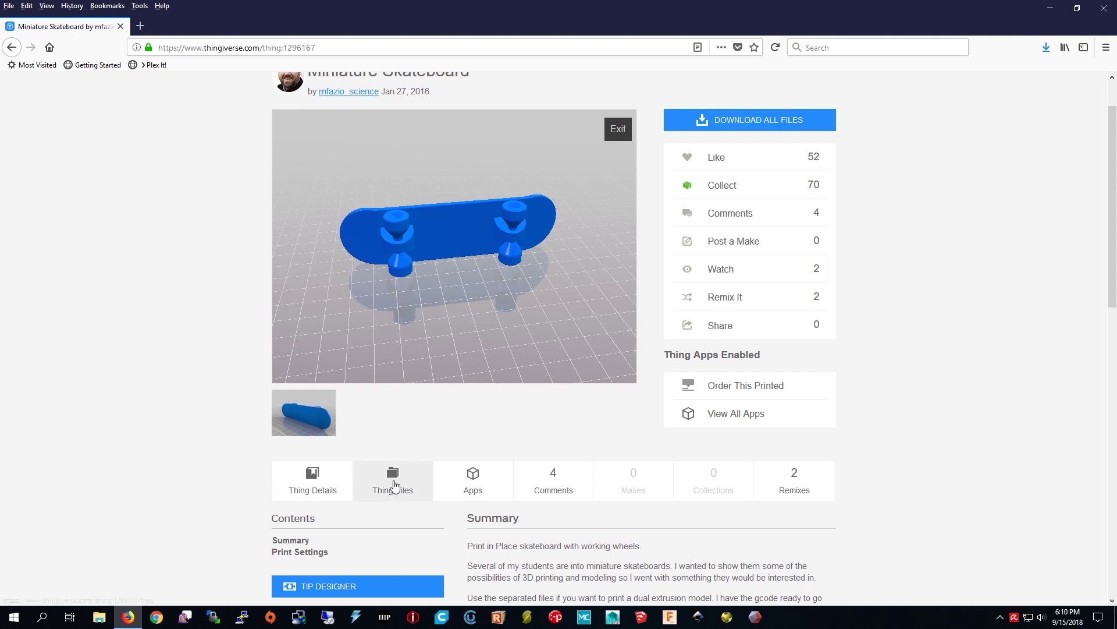
# - Download skateboard-2.stl from Thing Files and open it in 3D Builder
pyautogui.click(395, 486)
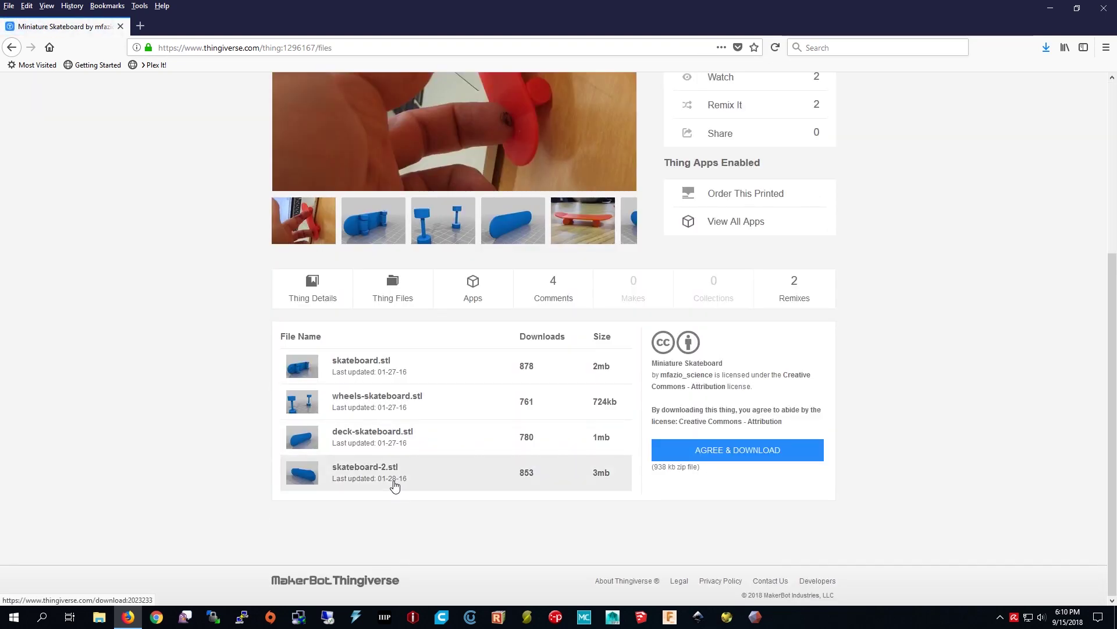
pyautogui.click(349, 478)
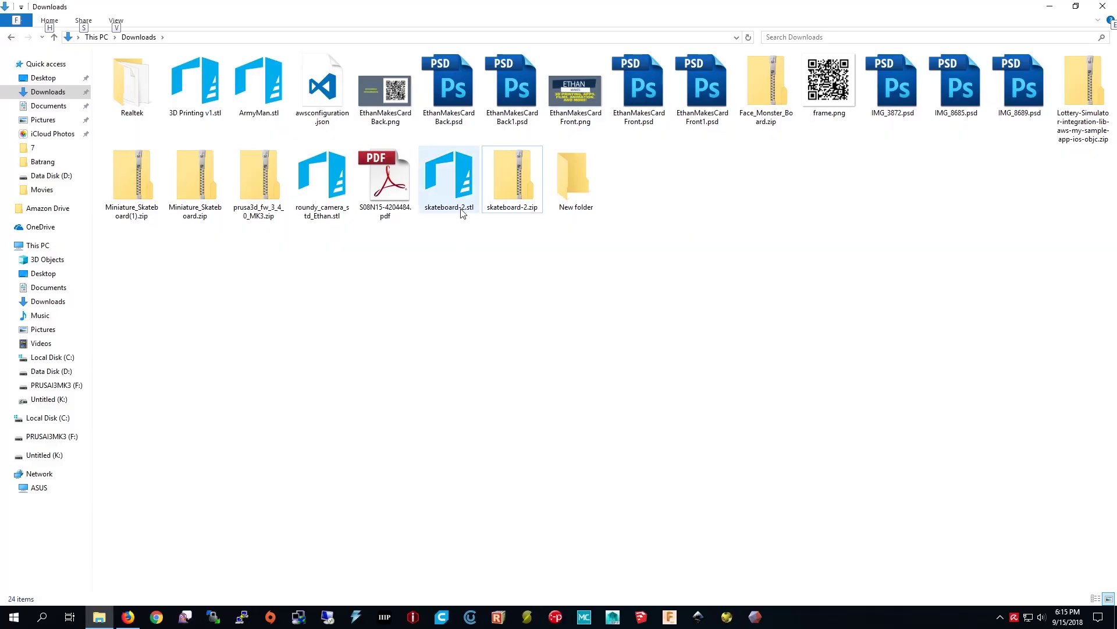
pyautogui.doubleClick(463, 193)
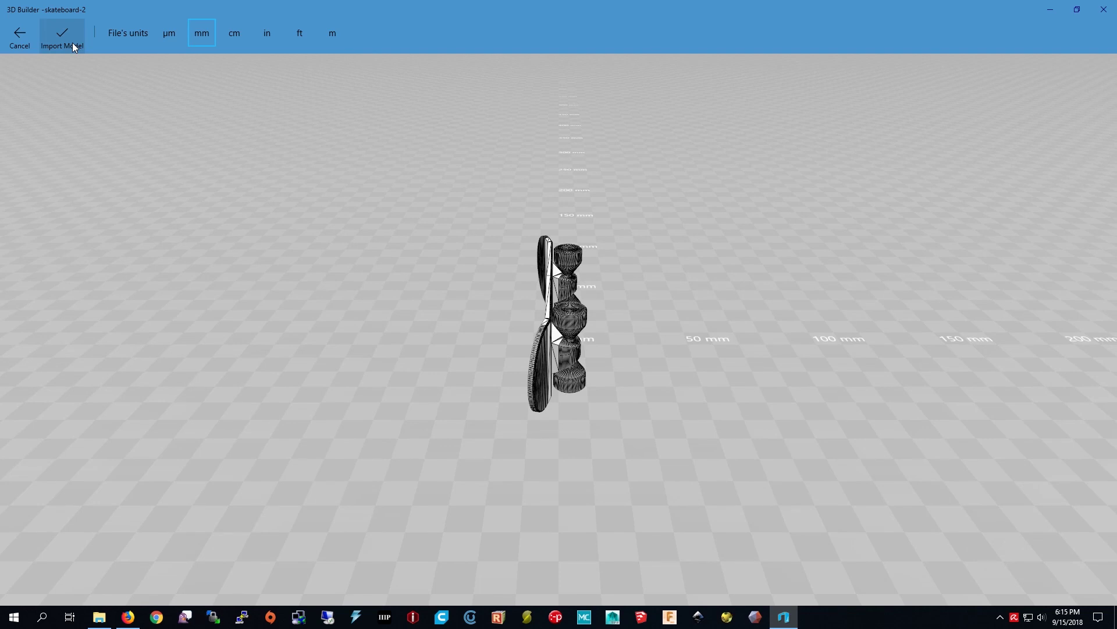
# - Import skateboard-2 in millimetres, select it and show its 107.63 mm size
pyautogui.click(71, 47)
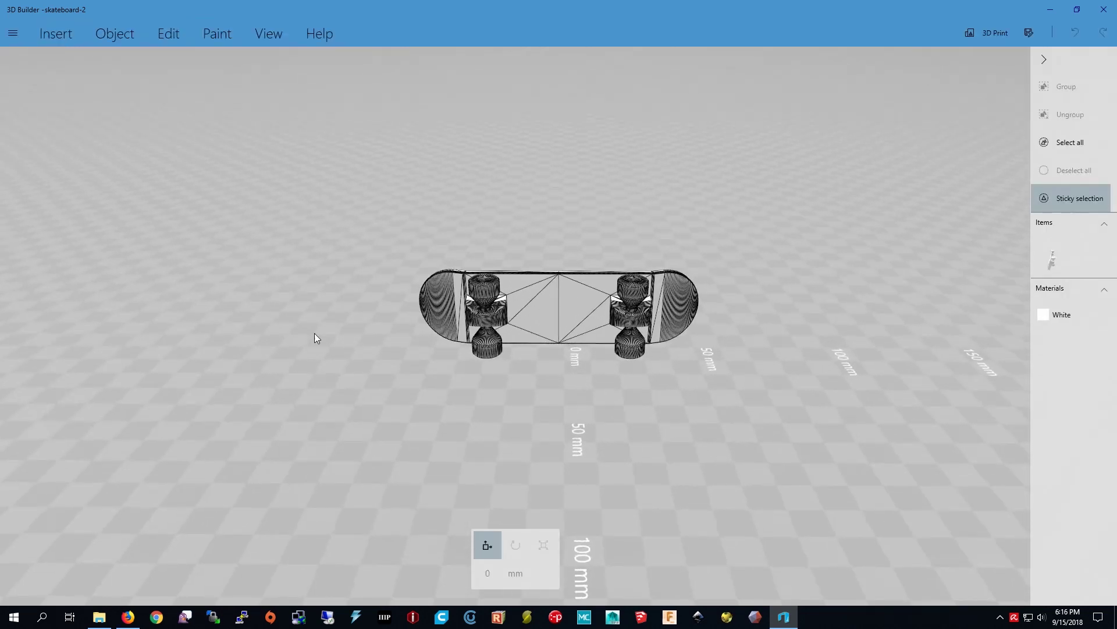
pyautogui.click(553, 313)
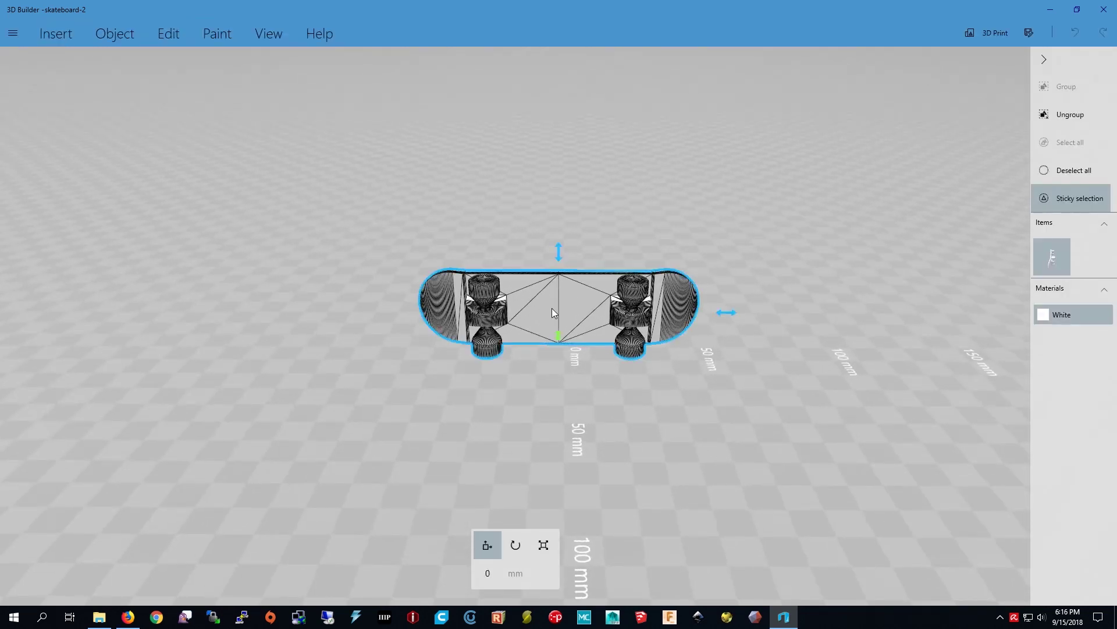
pyautogui.click(545, 547)
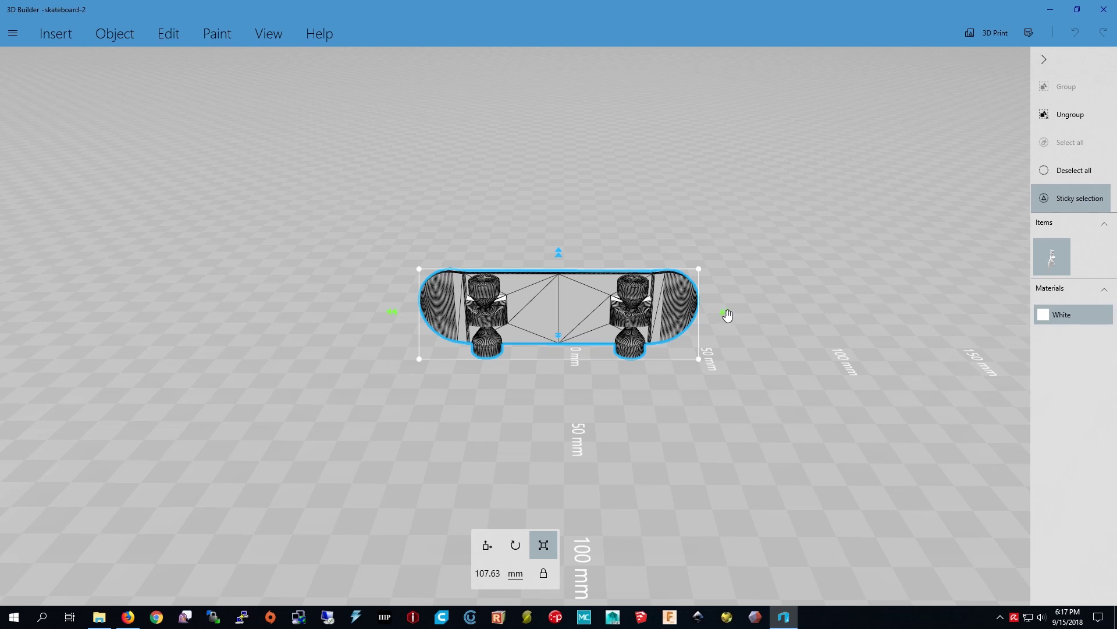
# - Resize the skateboard from 107.63 mm down to 70 mm long
pyautogui.click(488, 573)
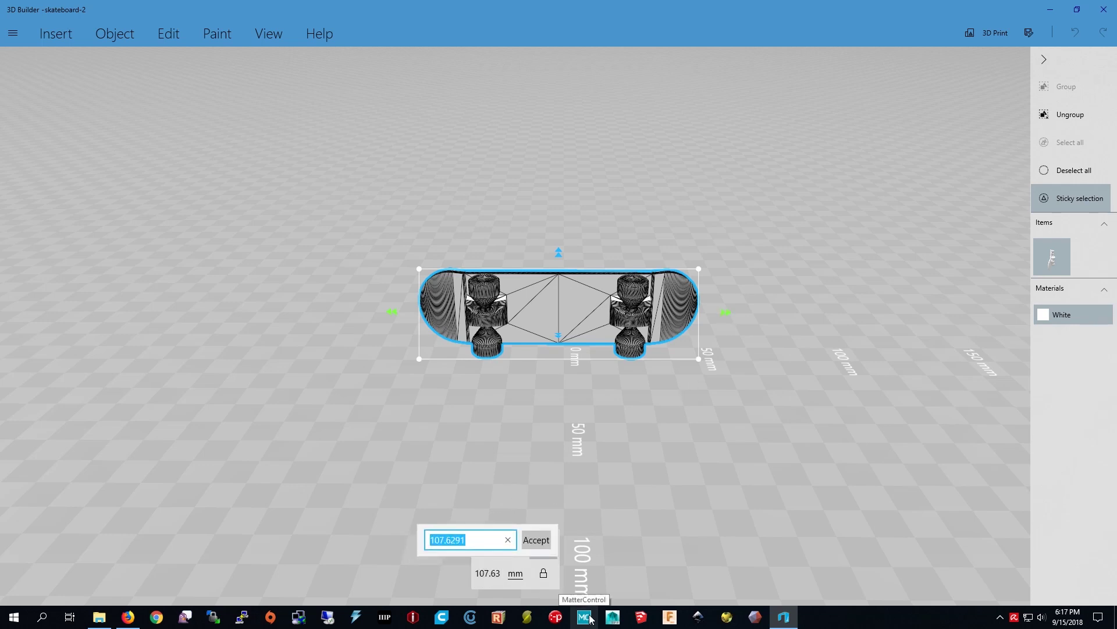
pyautogui.write('70')
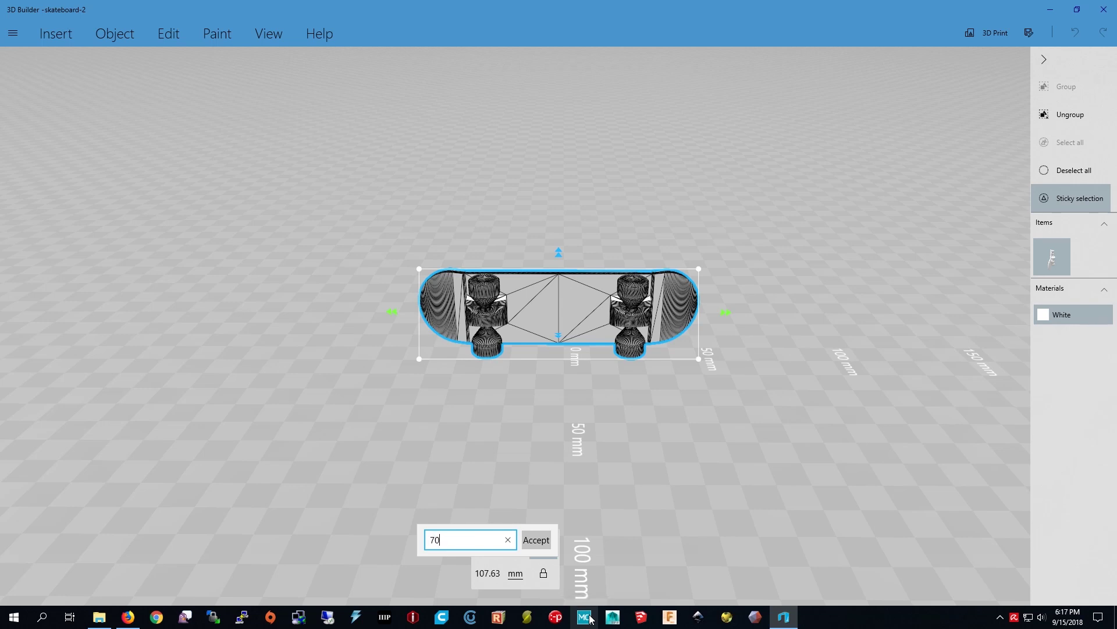
pyautogui.press('Return')
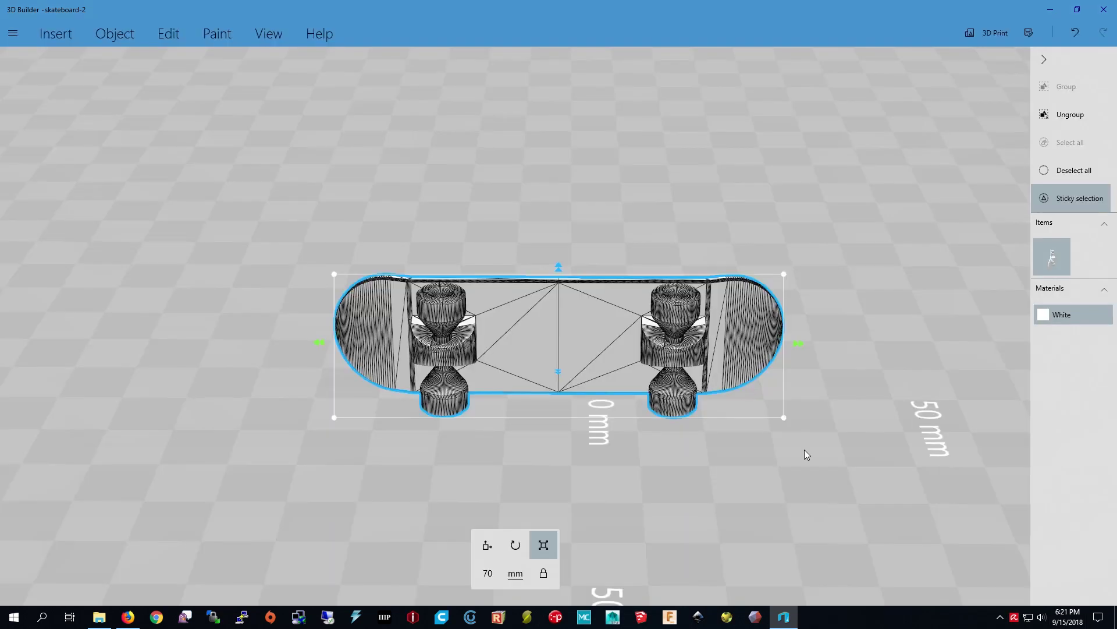
# - Ungroup the skateboard and leave only the two wheel assemblies selected
pyautogui.click(597, 340)
pyautogui.click(597, 341)
pyautogui.click(1061, 115)
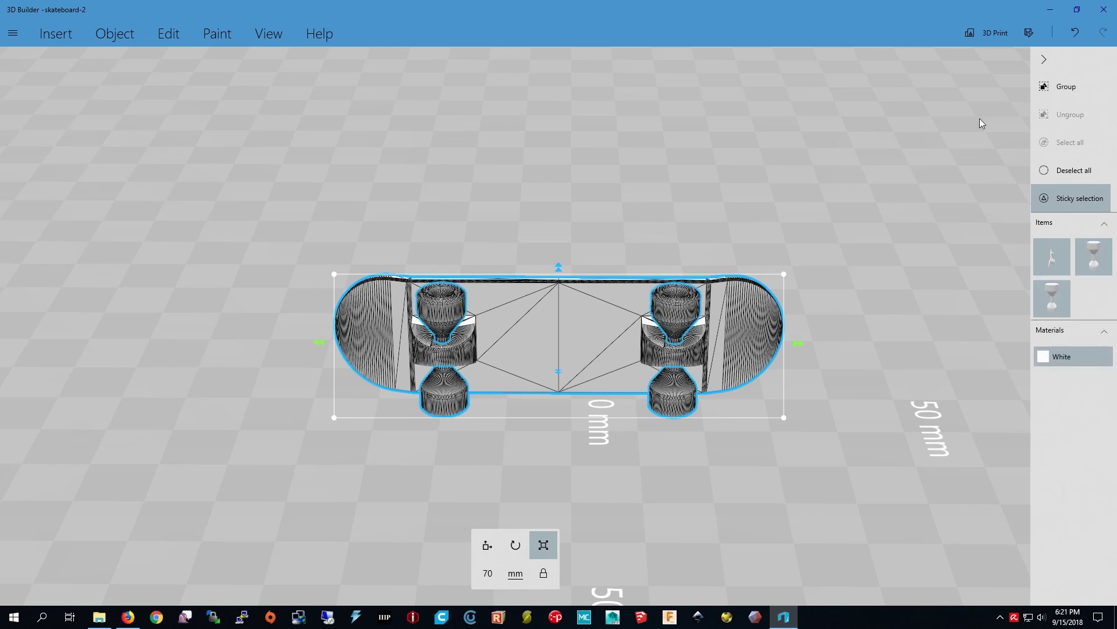
pyautogui.click(1053, 265)
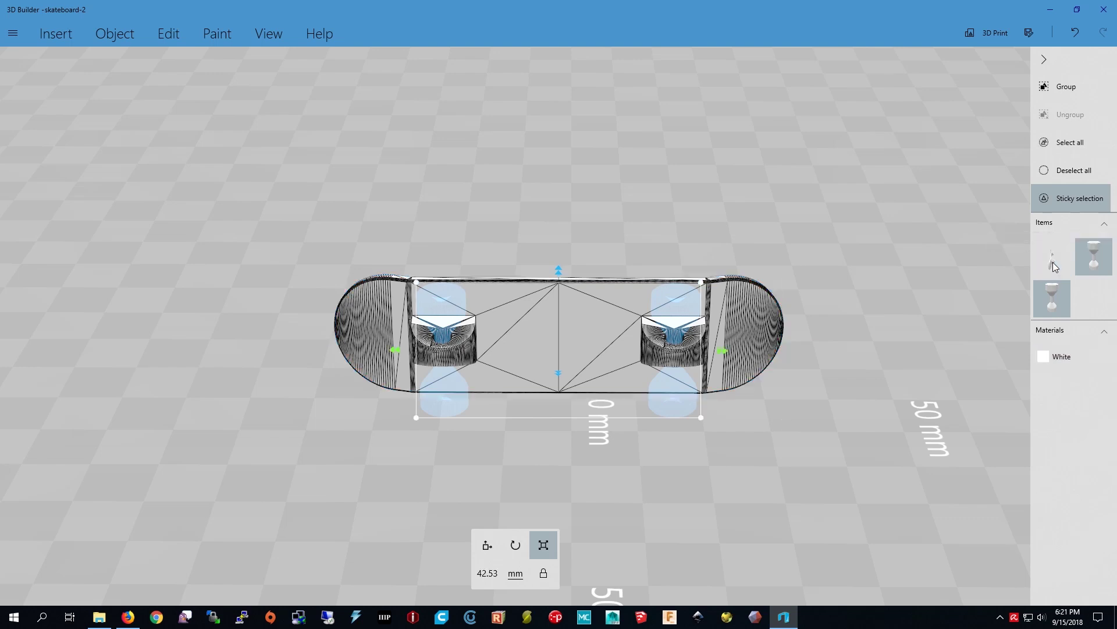
# - Move the wheel assemblies to the right of the deck, then select the deck
pyautogui.moveTo(925, 354); pyautogui.dragTo(684, 359, button='right')
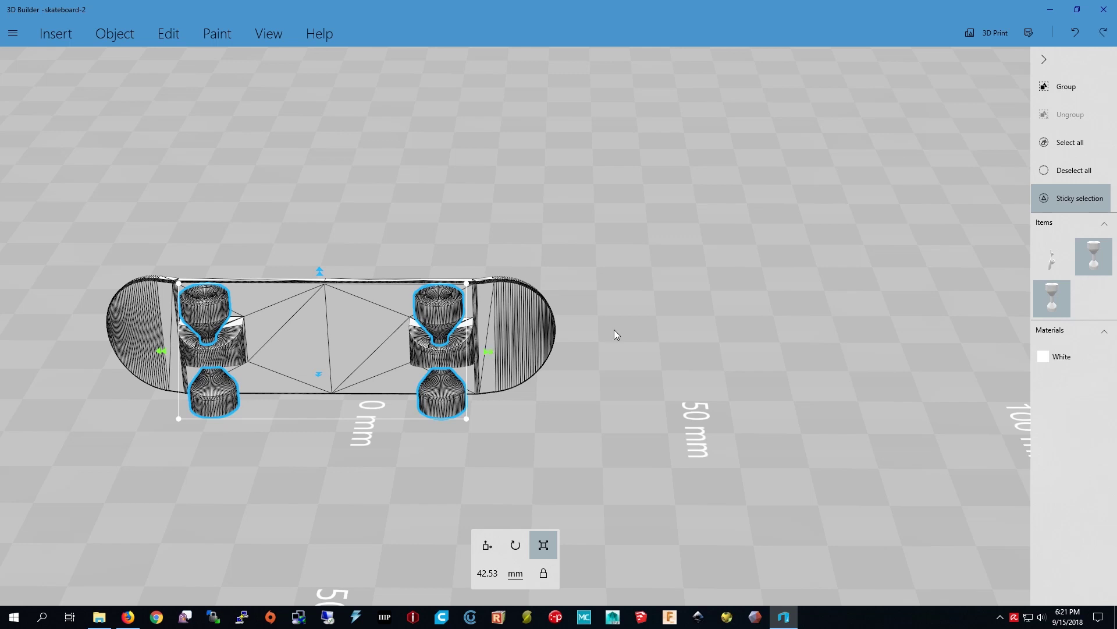
pyautogui.click(487, 545)
pyautogui.moveTo(491, 355); pyautogui.dragTo(996, 348)
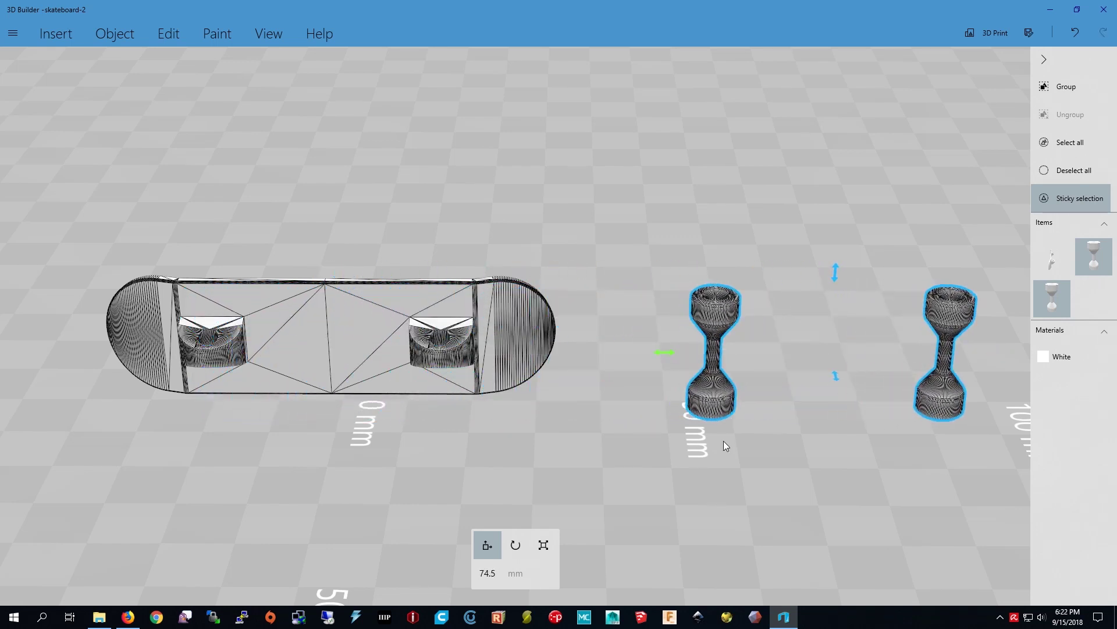
pyautogui.click(1045, 183)
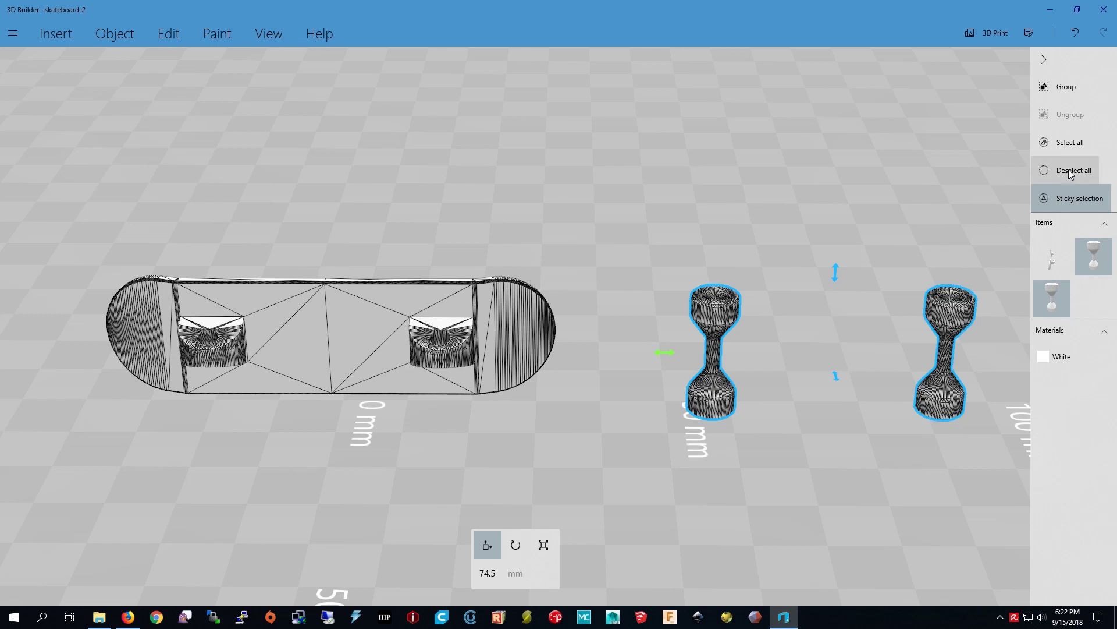
pyautogui.click(303, 342)
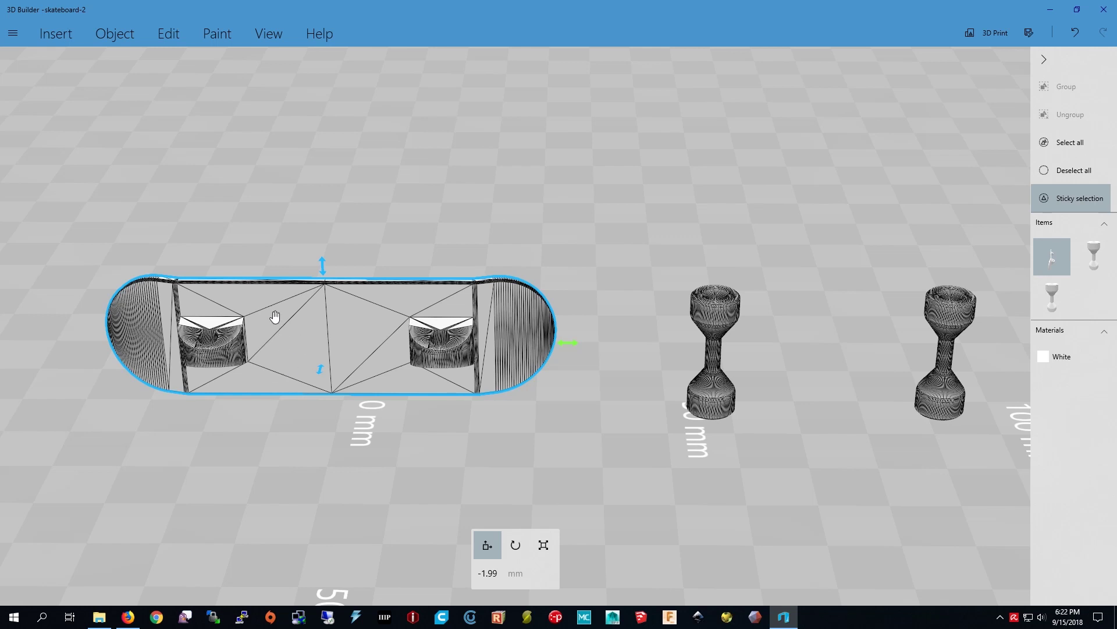
pyautogui.click(169, 30)
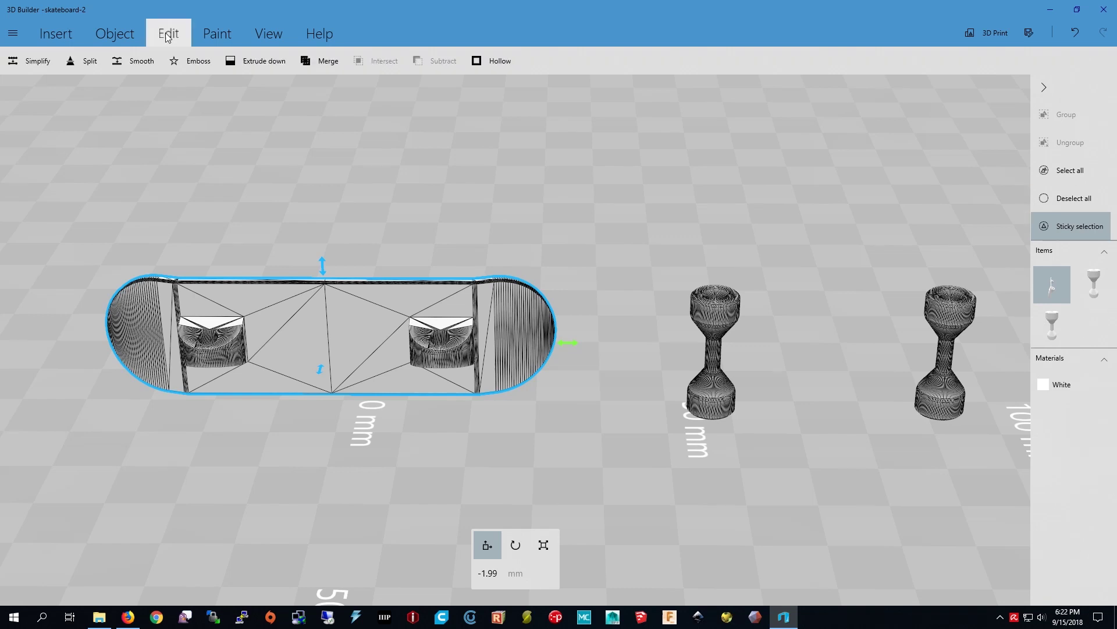
# - Start a split and turn the cutting plane upright across the deck
pyautogui.click(83, 63)
pyautogui.scroll(-5, 348, 312)
pyautogui.moveTo(279, 402); pyautogui.dragTo(589, 327, button='right')
pyautogui.moveTo(670, 399); pyautogui.dragTo(506, 463)
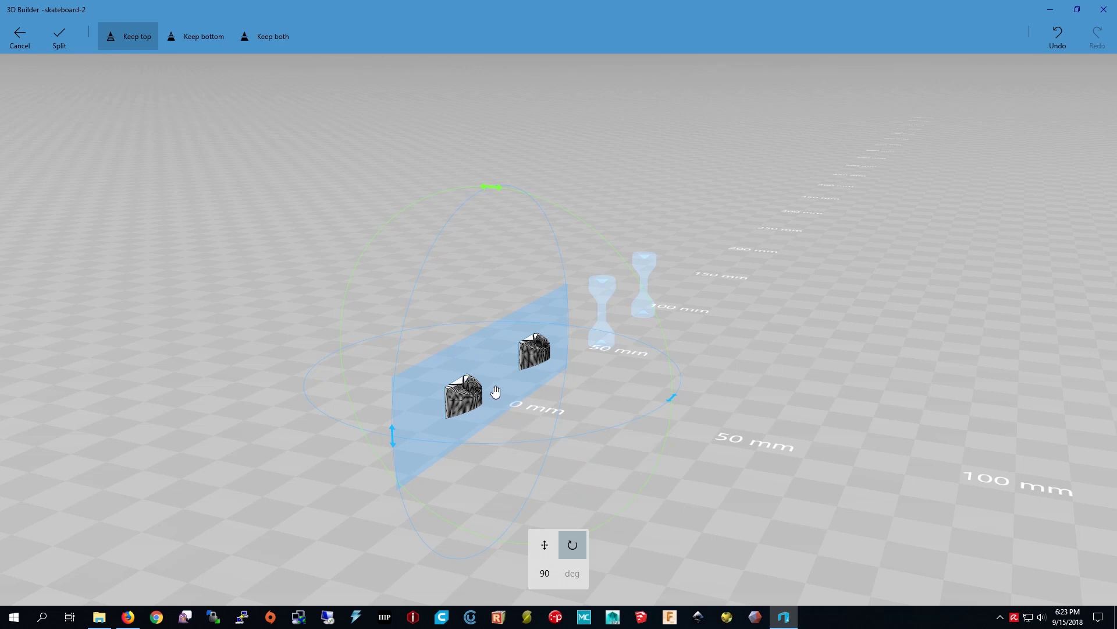
pyautogui.scroll(3, 494, 392)
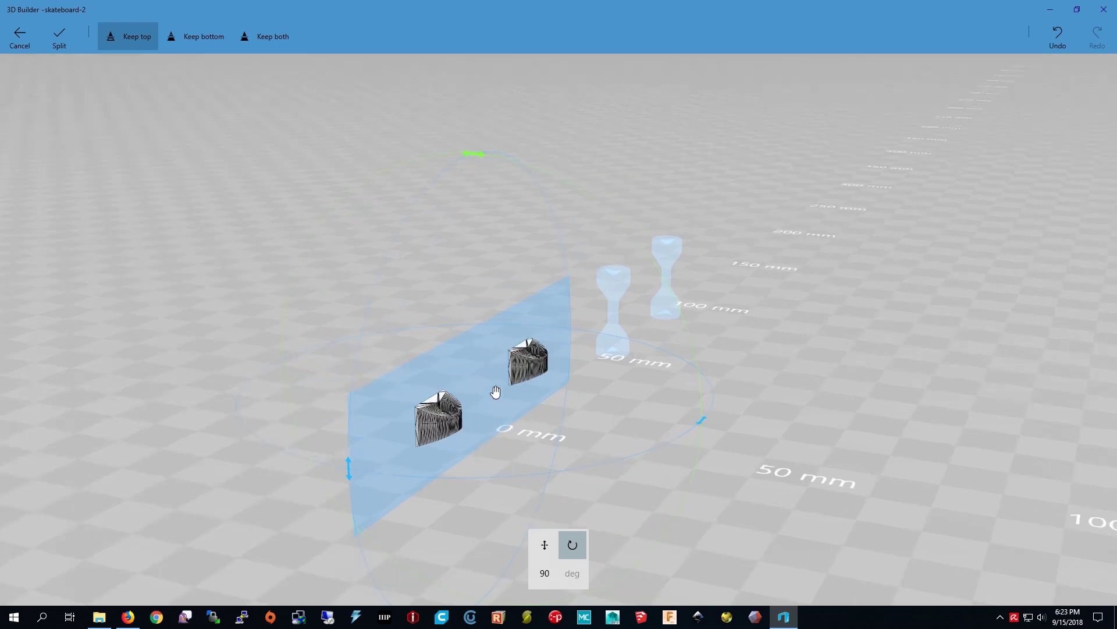
pyautogui.click(461, 376)
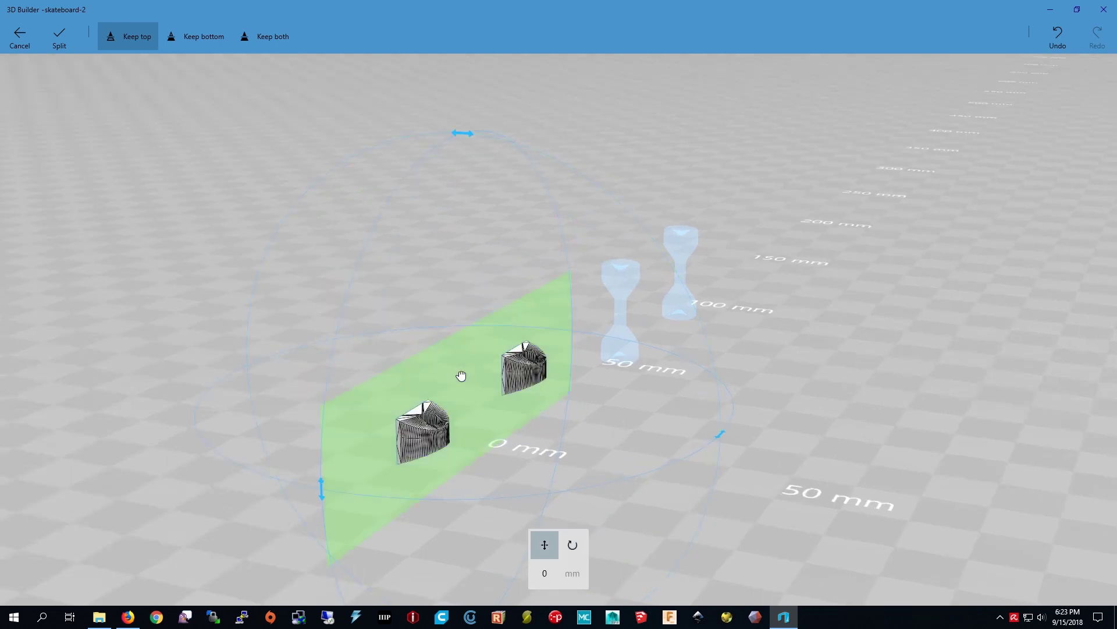
pyautogui.moveTo(461, 376); pyautogui.dragTo(456, 373)
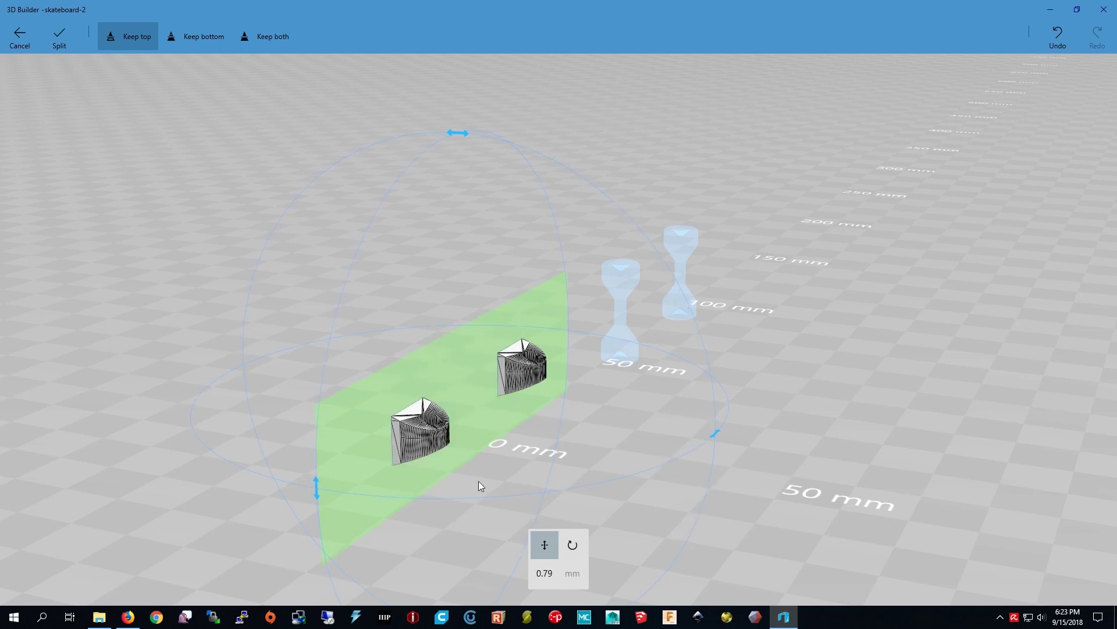
# - Set the cut offset to 0.94 mm, keep both sides, and split the deck
pyautogui.click(545, 576)
pyautogui.write('0.94')
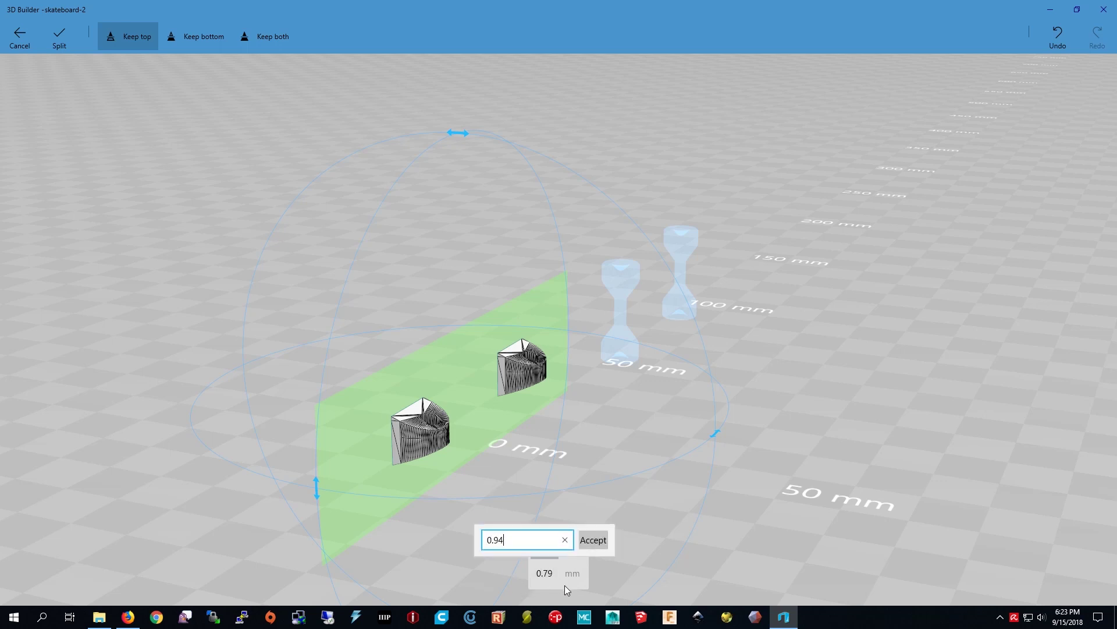
pyautogui.press('Return')
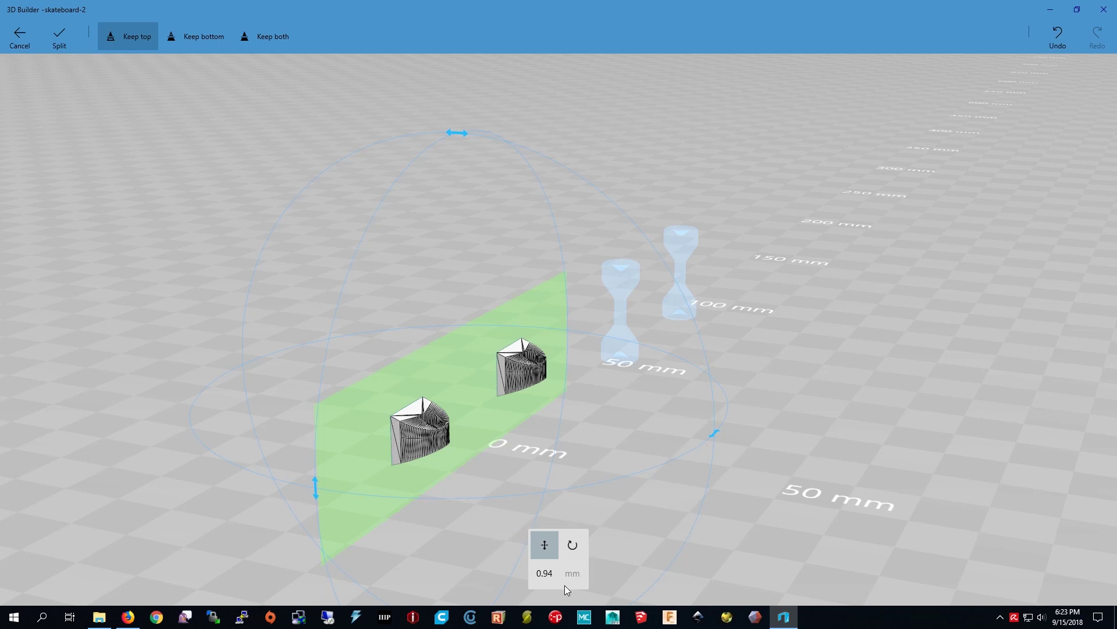
pyautogui.click(267, 36)
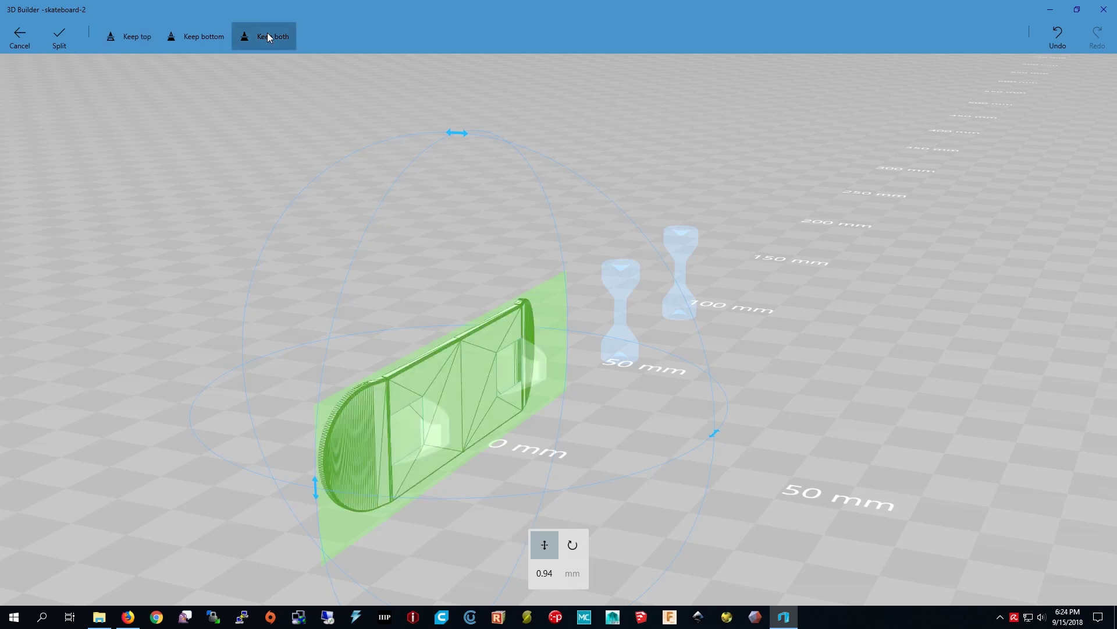
pyautogui.click(65, 40)
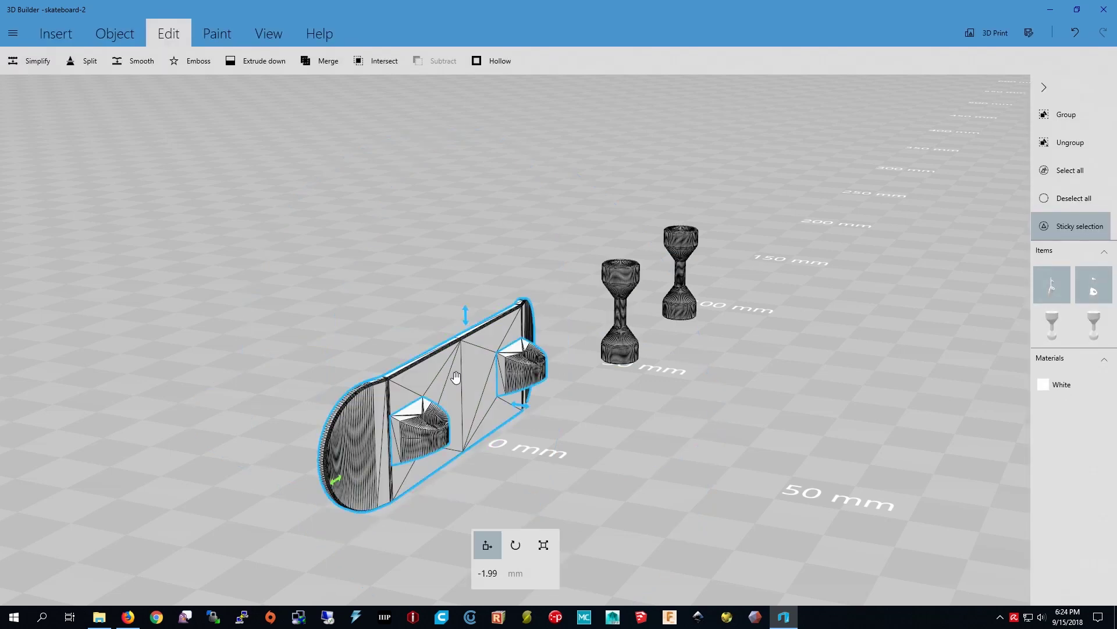
# - Select just the two truck bases and scale them up to 112%
pyautogui.click(456, 376)
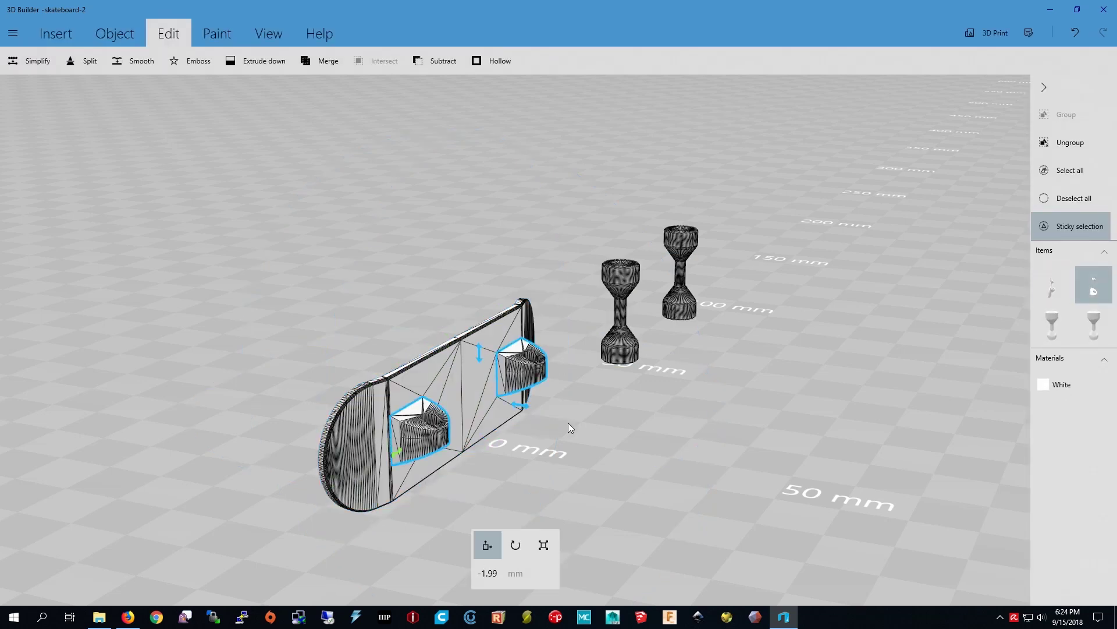
pyautogui.moveTo(715, 415); pyautogui.dragTo(567, 502)
pyautogui.scroll(2, 388, 434)
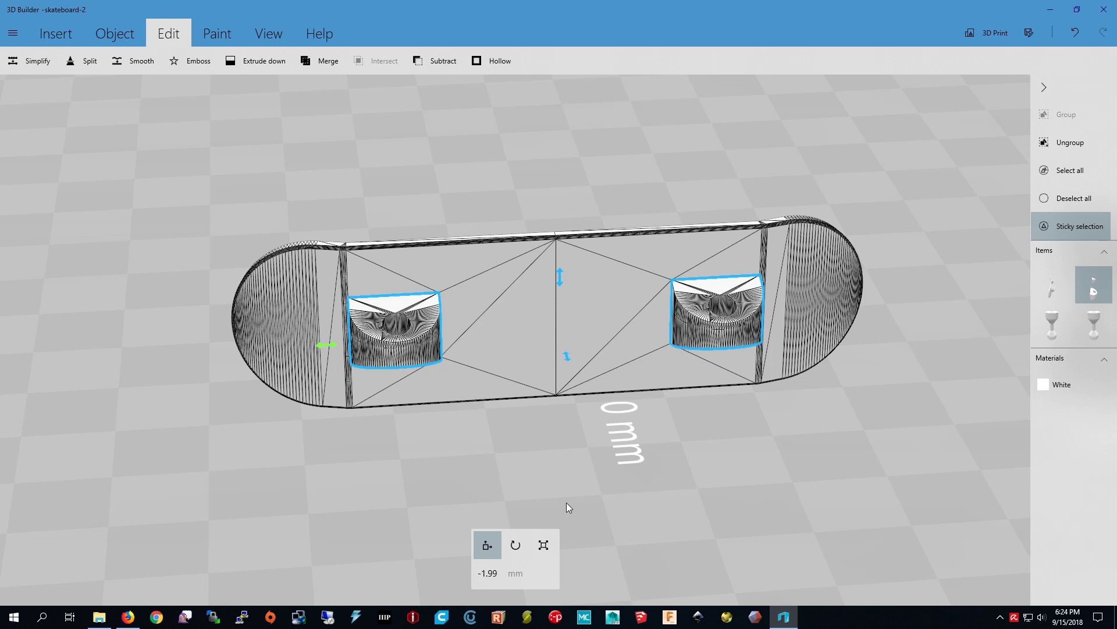
pyautogui.click(543, 547)
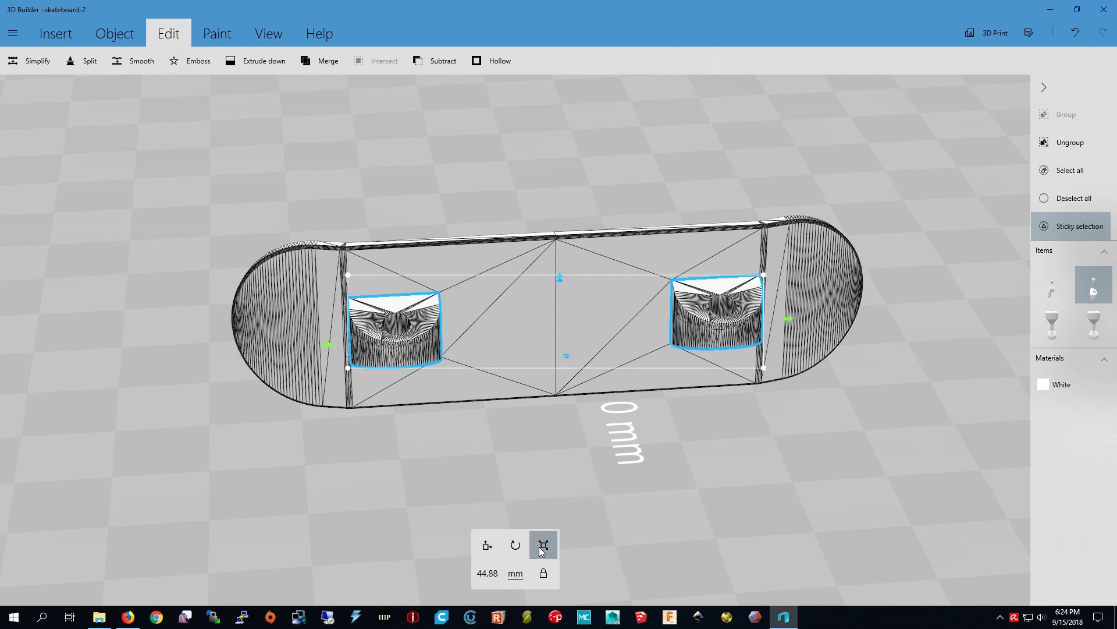
pyautogui.click(514, 574)
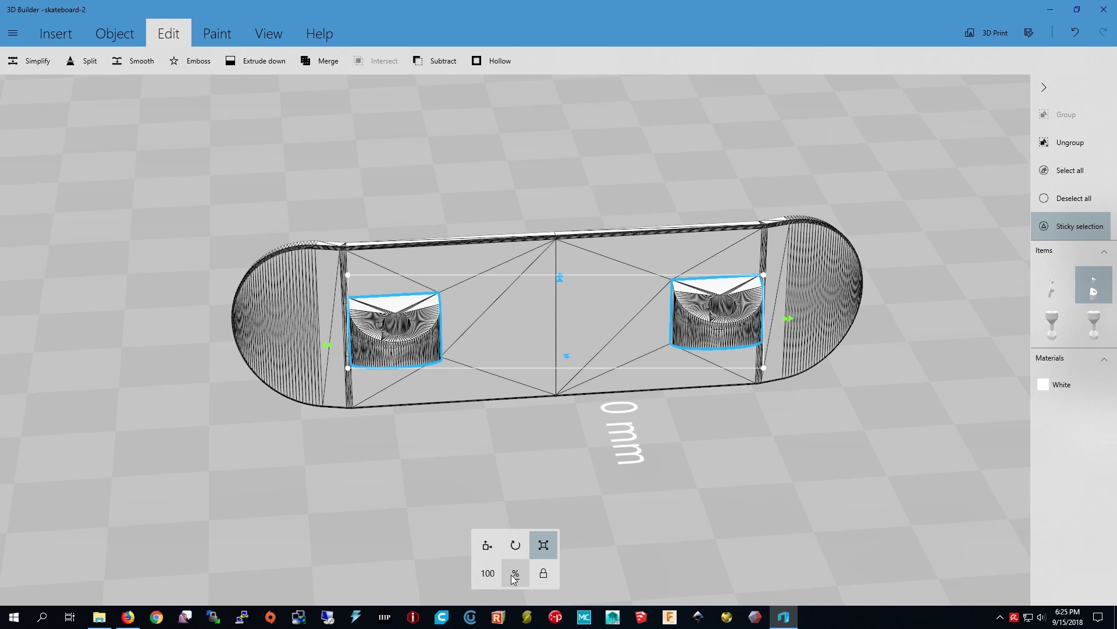
pyautogui.click(487, 574)
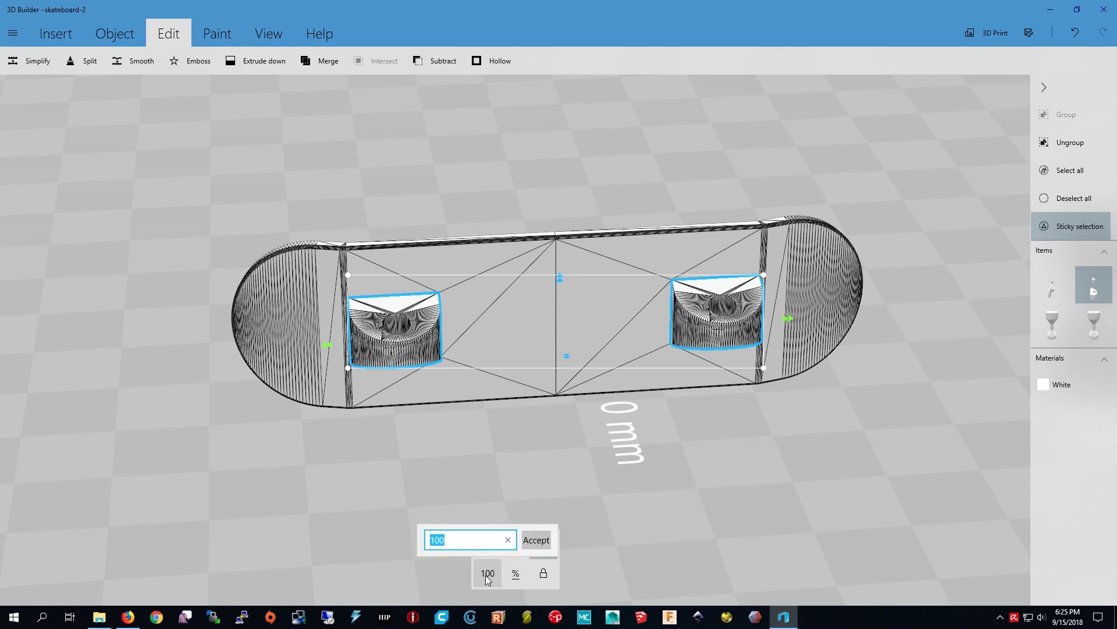
pyautogui.write('112')
pyautogui.press('Return')
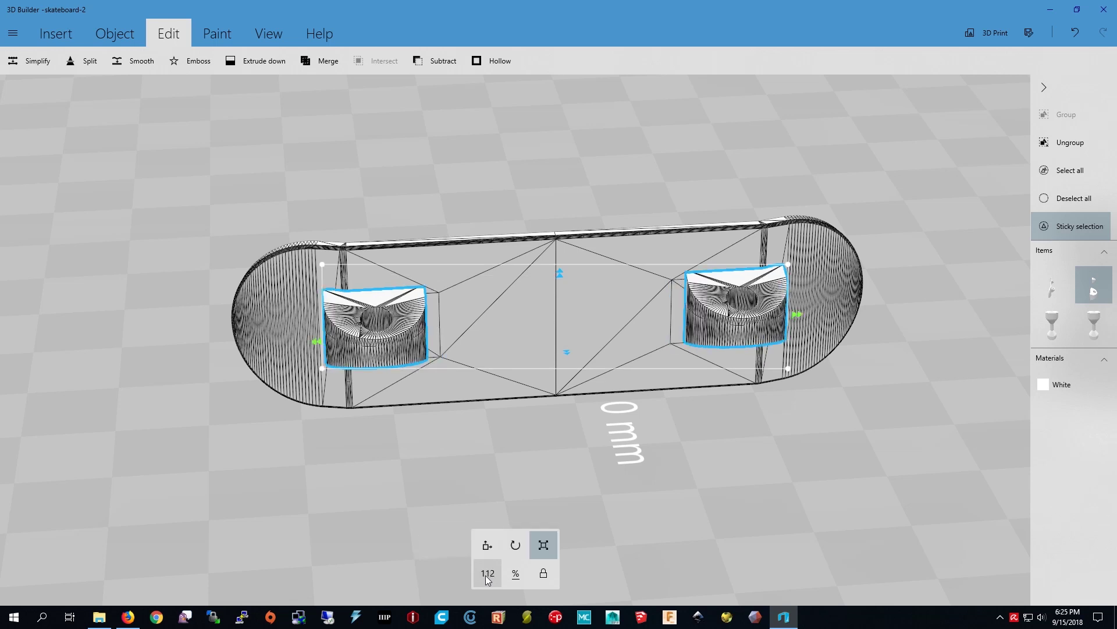
# - Ungroup the truck bases and move each inward toward the board centre along X
pyautogui.click(487, 545)
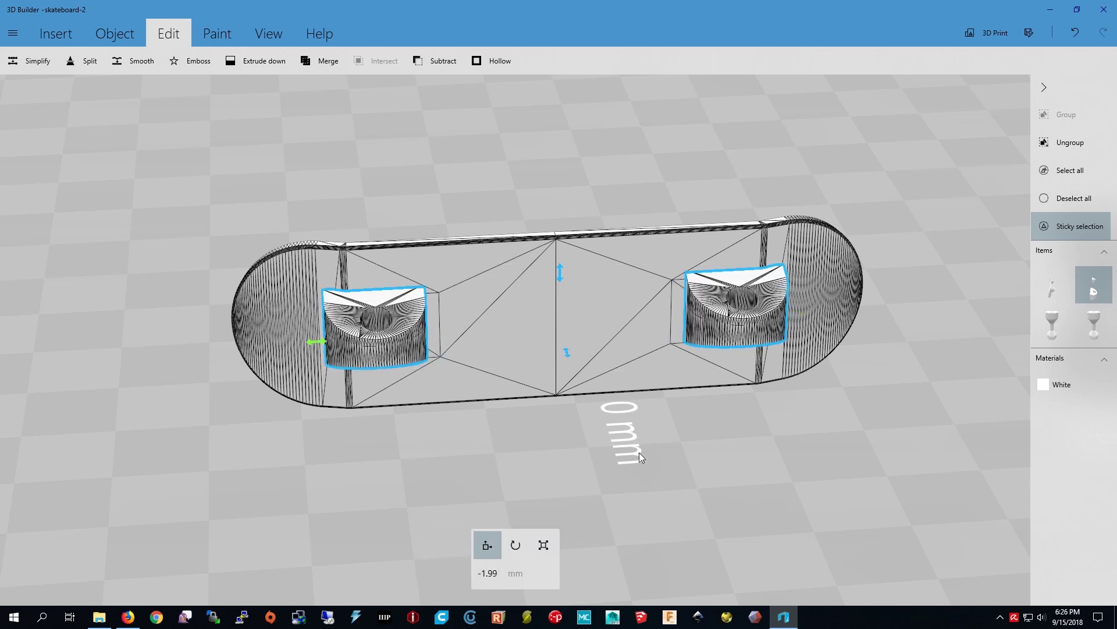
pyautogui.click(1072, 143)
pyautogui.click(718, 314)
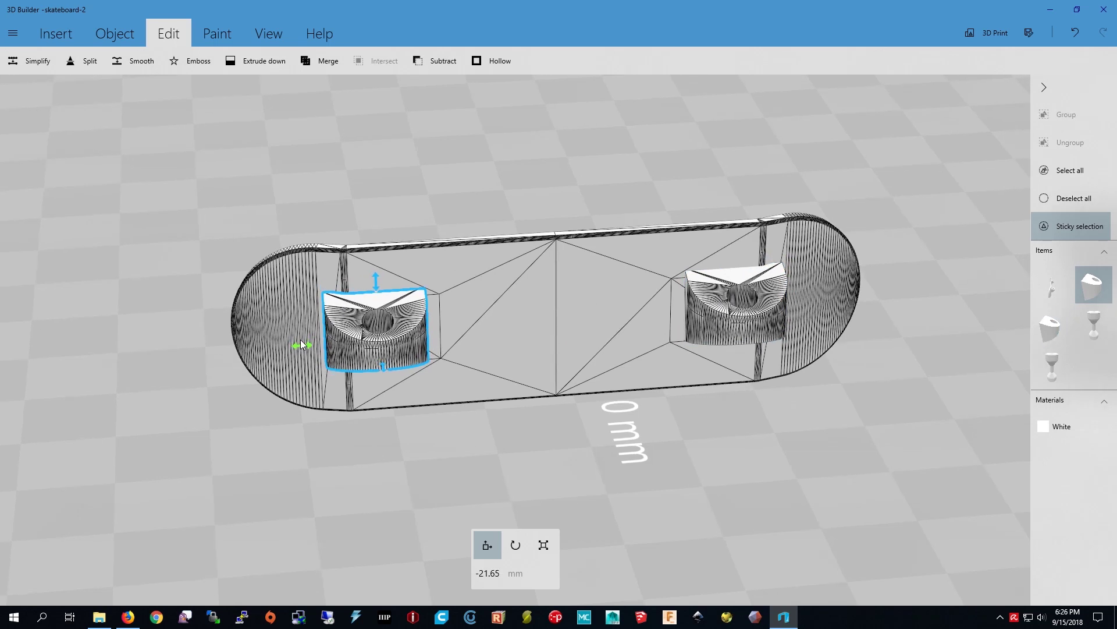
pyautogui.moveTo(302, 344); pyautogui.dragTo(331, 340)
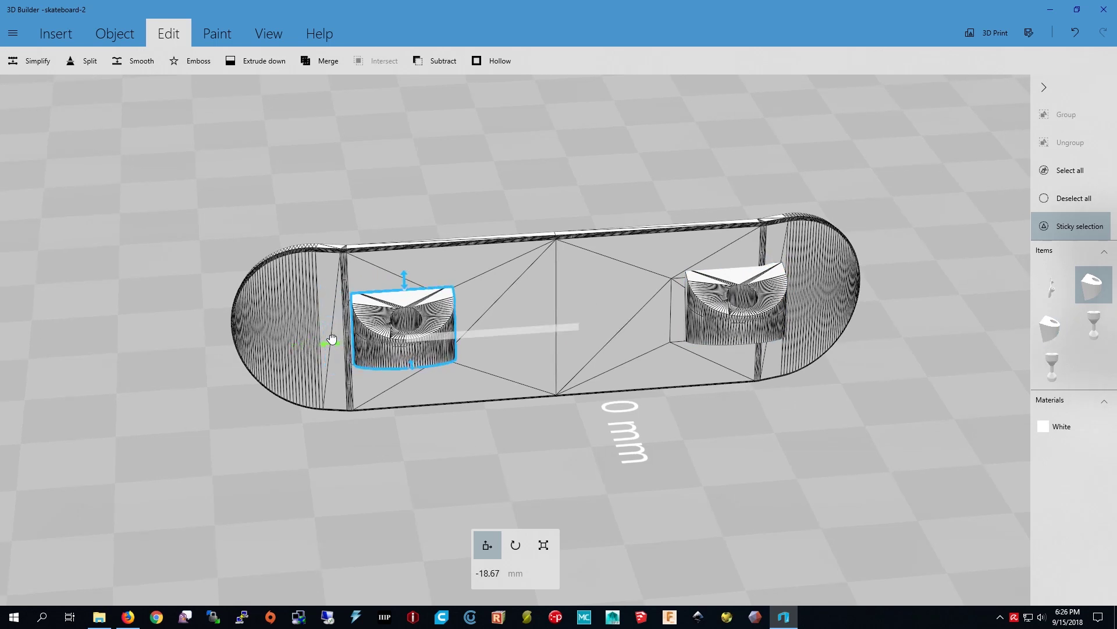
pyautogui.click(711, 341)
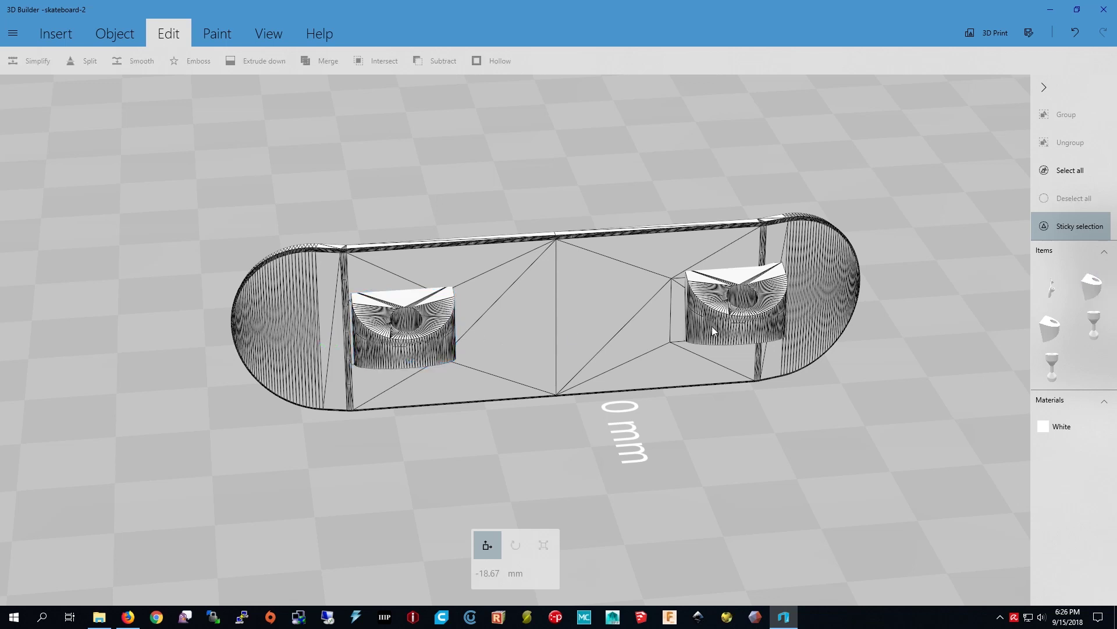
pyautogui.click(713, 330)
pyautogui.moveTo(665, 321); pyautogui.dragTo(644, 329)
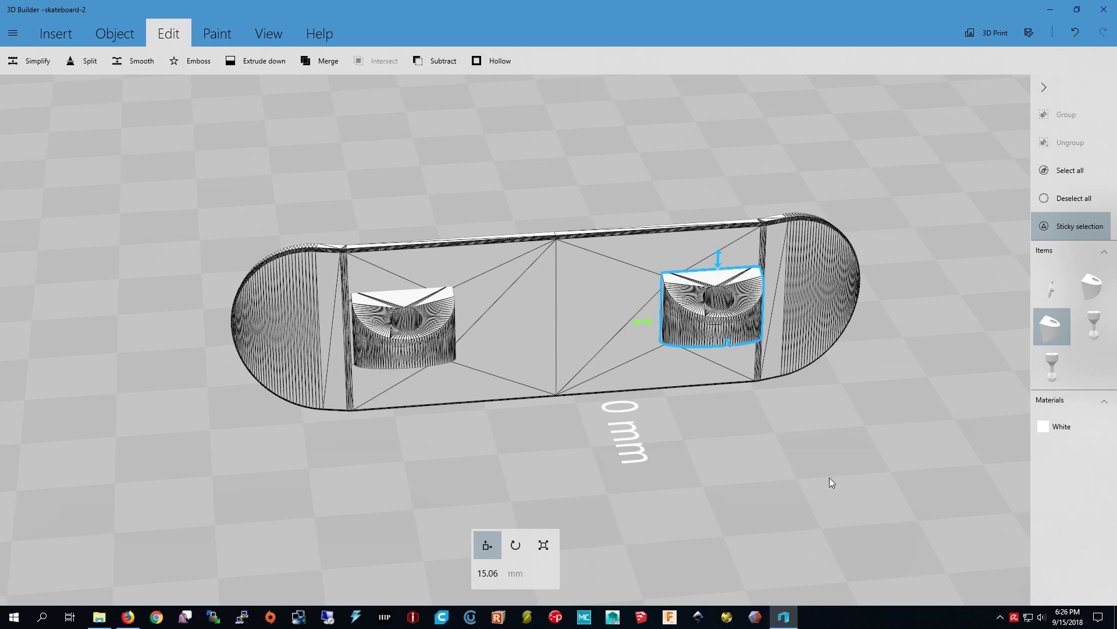
# - Select both wheel sets and move them onto the skateboard deck
pyautogui.scroll(-5, 831, 482)
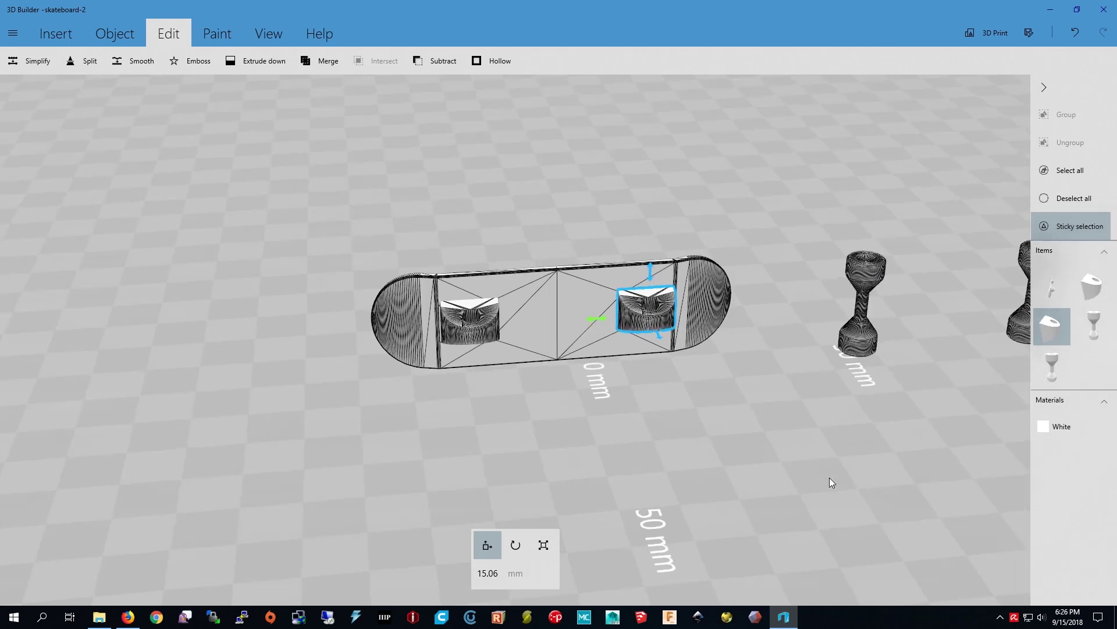
pyautogui.click(627, 315)
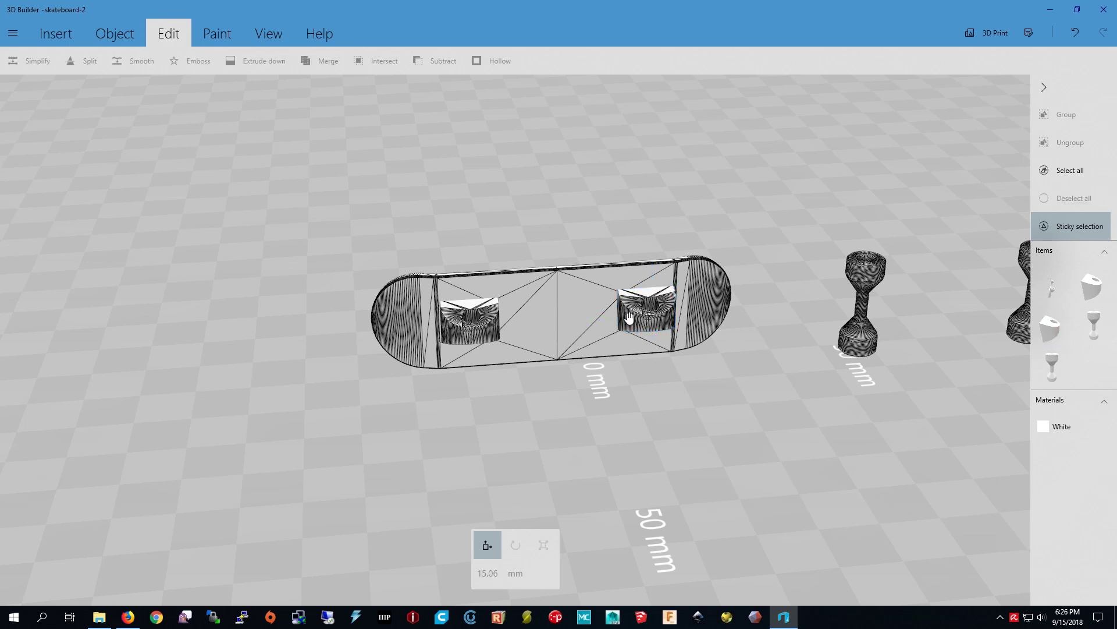
pyautogui.click(867, 280)
pyautogui.click(1018, 264)
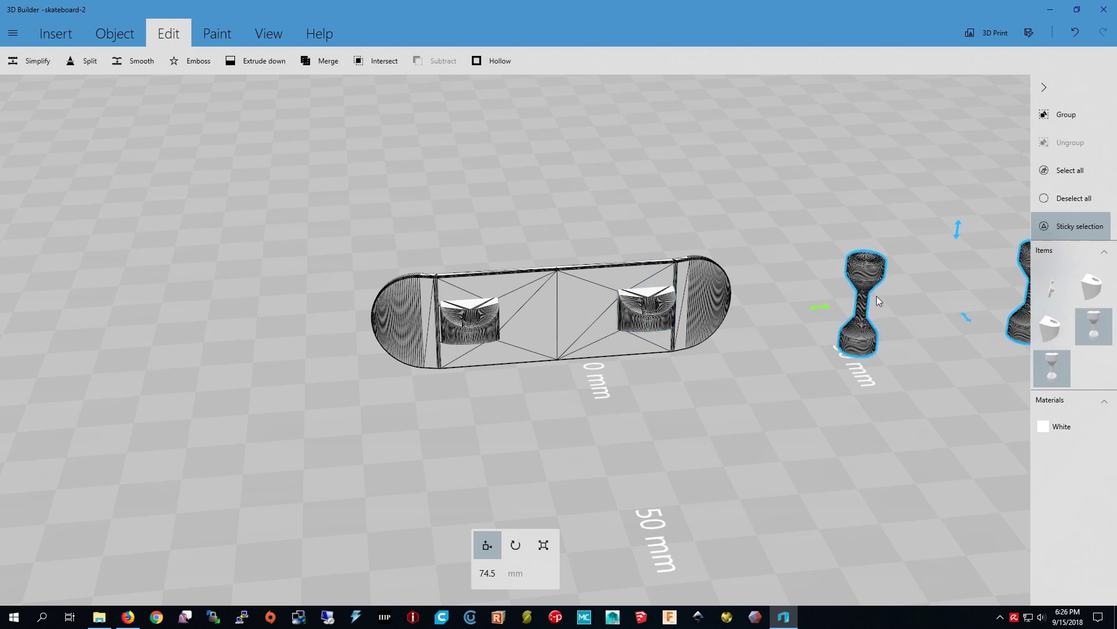
pyautogui.moveTo(823, 309); pyautogui.dragTo(431, 316)
# - Align each wheel set with its truck base, the left one at -18.67 mm
pyautogui.scroll(5, 431, 316)
pyautogui.click(411, 307)
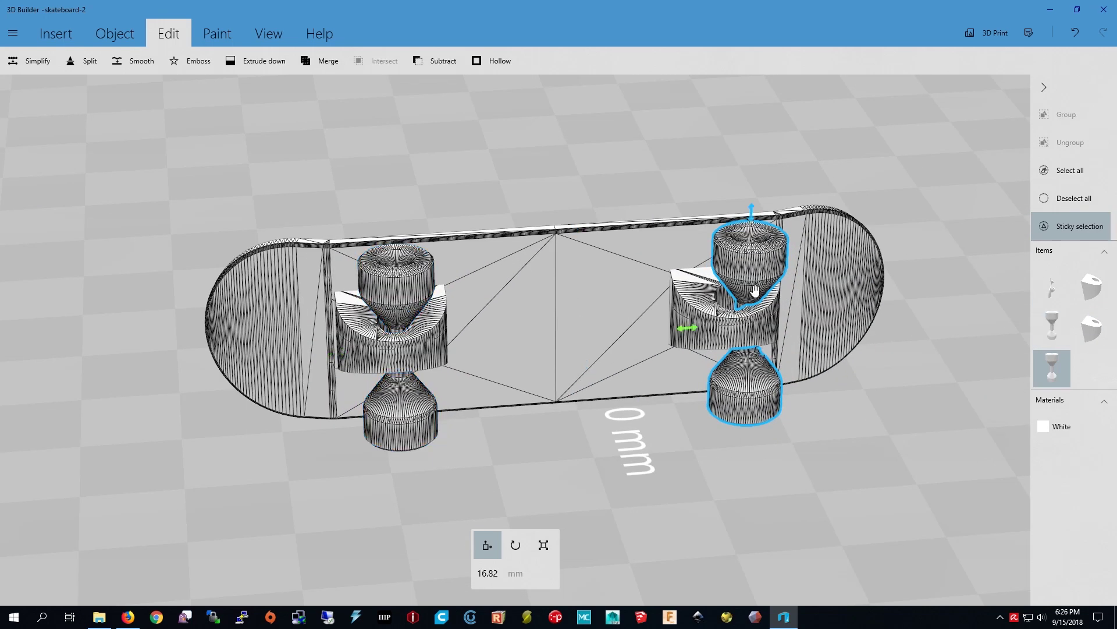
pyautogui.moveTo(689, 331); pyautogui.dragTo(671, 330)
pyautogui.click(397, 291)
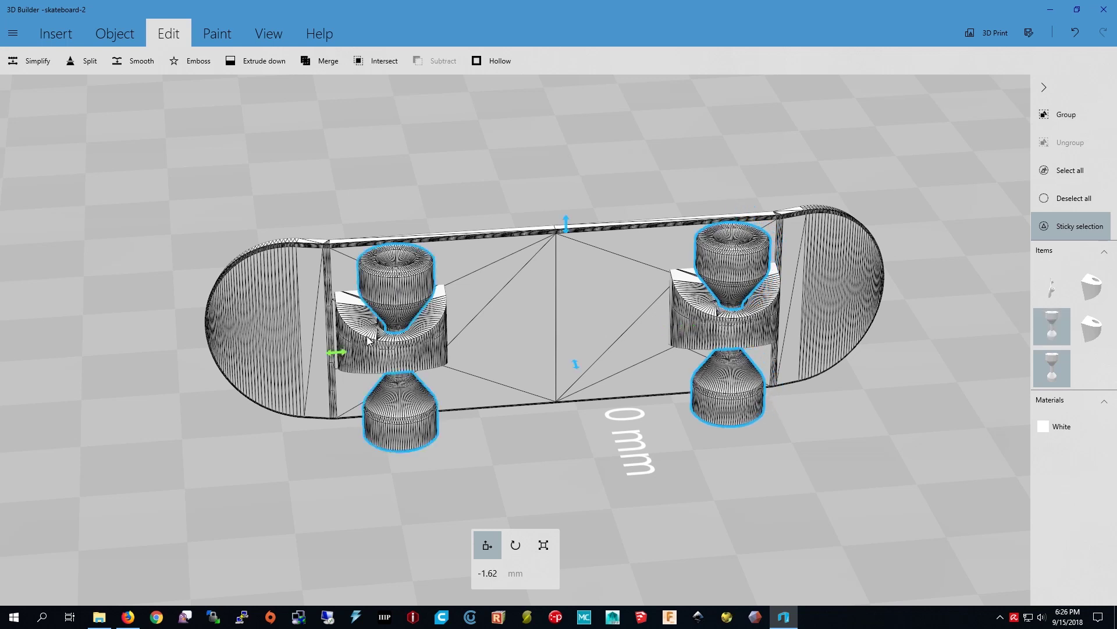
pyautogui.click(731, 267)
pyautogui.moveTo(337, 352); pyautogui.dragTo(337, 353)
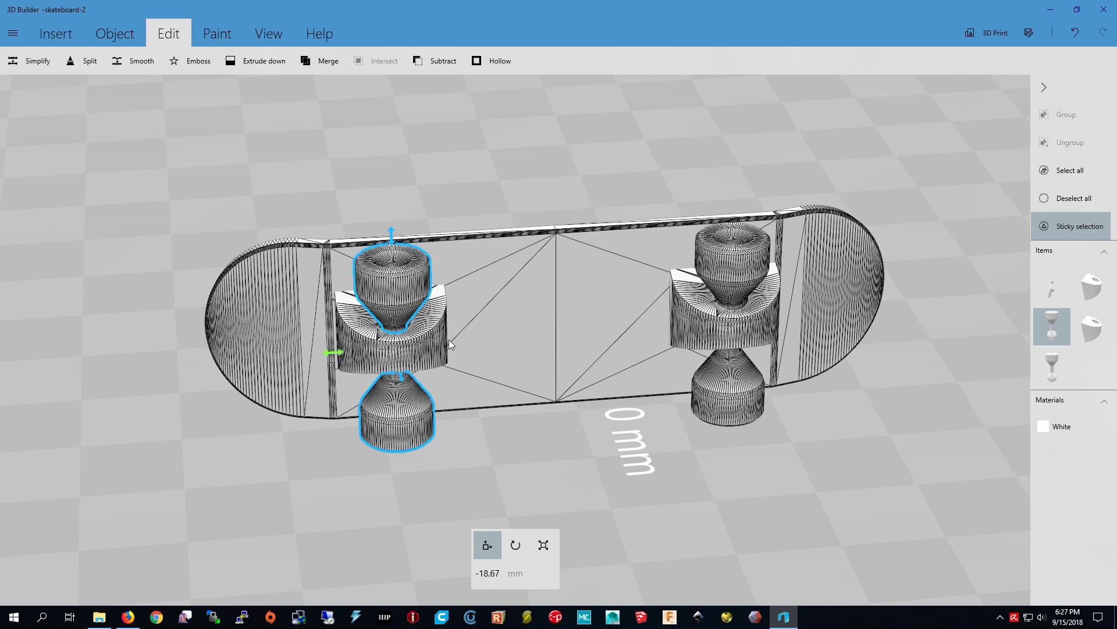
# - Insert a torus and scale it down to 5 mm
pyautogui.click(53, 37)
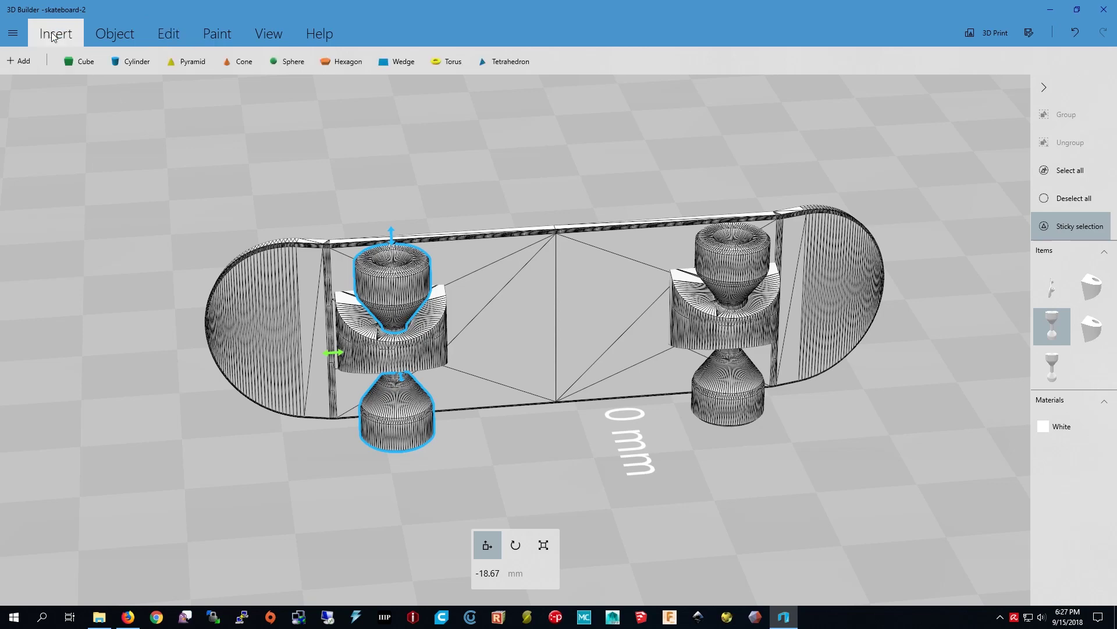
pyautogui.click(447, 62)
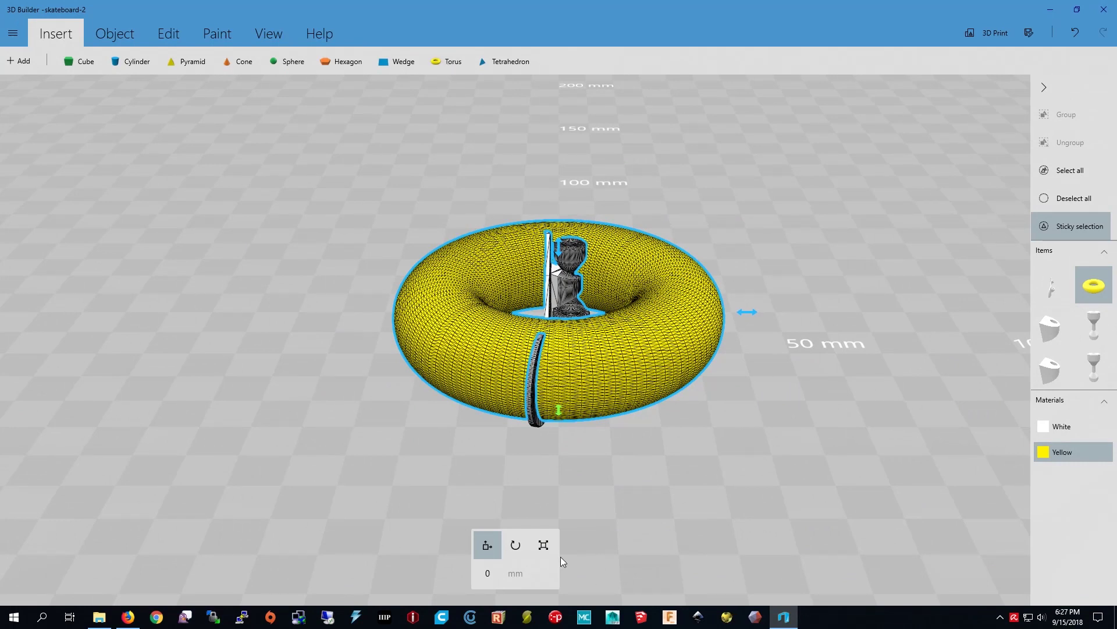
pyautogui.click(544, 545)
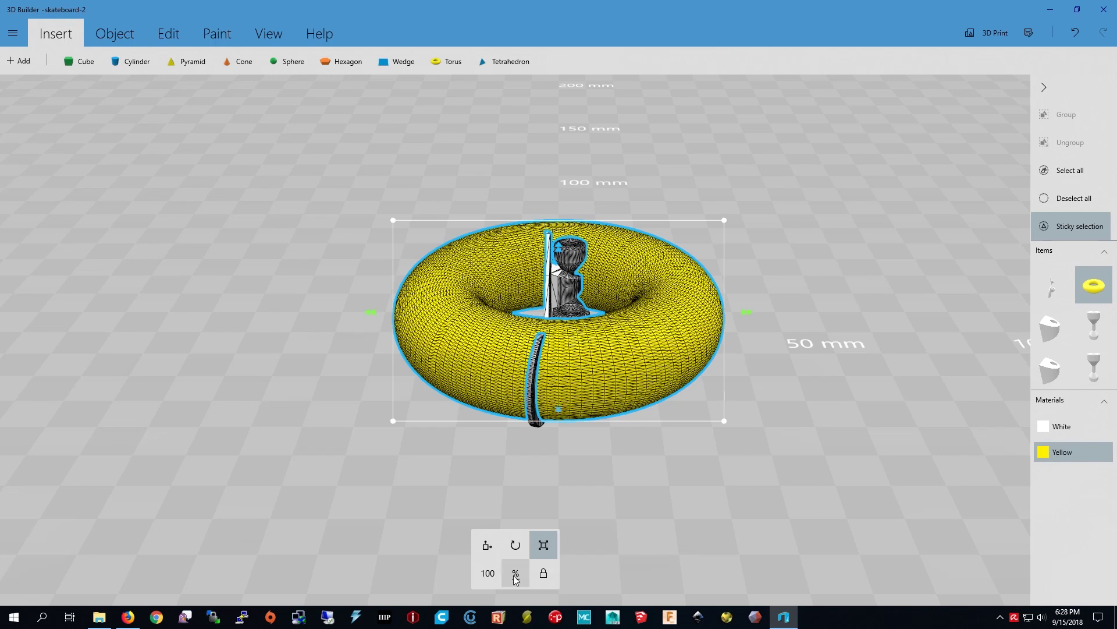
pyautogui.click(516, 579)
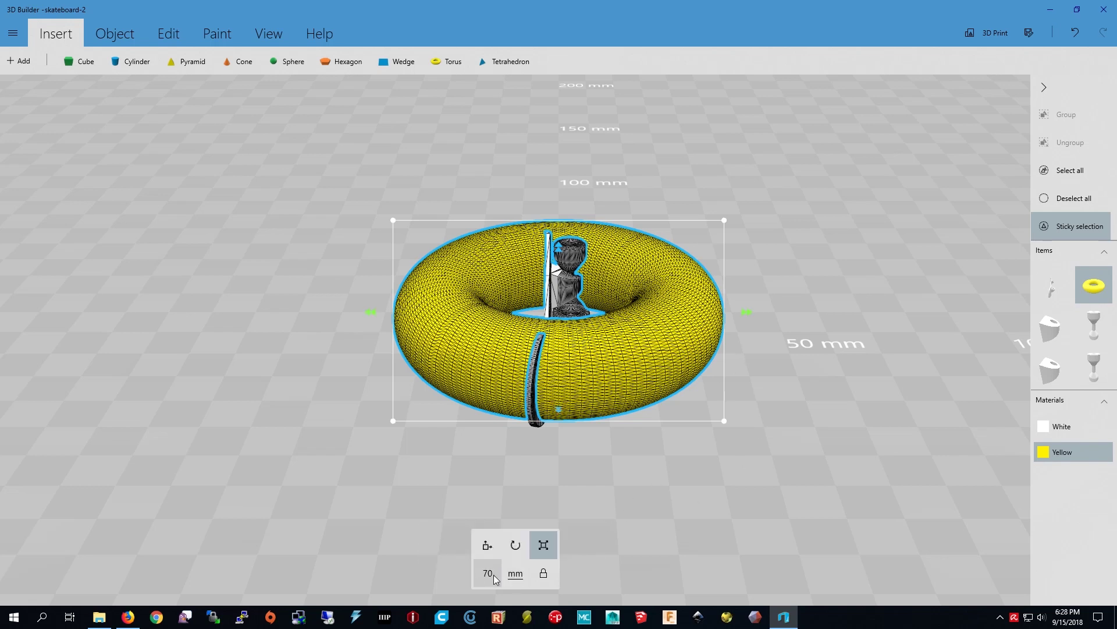
pyautogui.click(488, 573)
pyautogui.write('5')
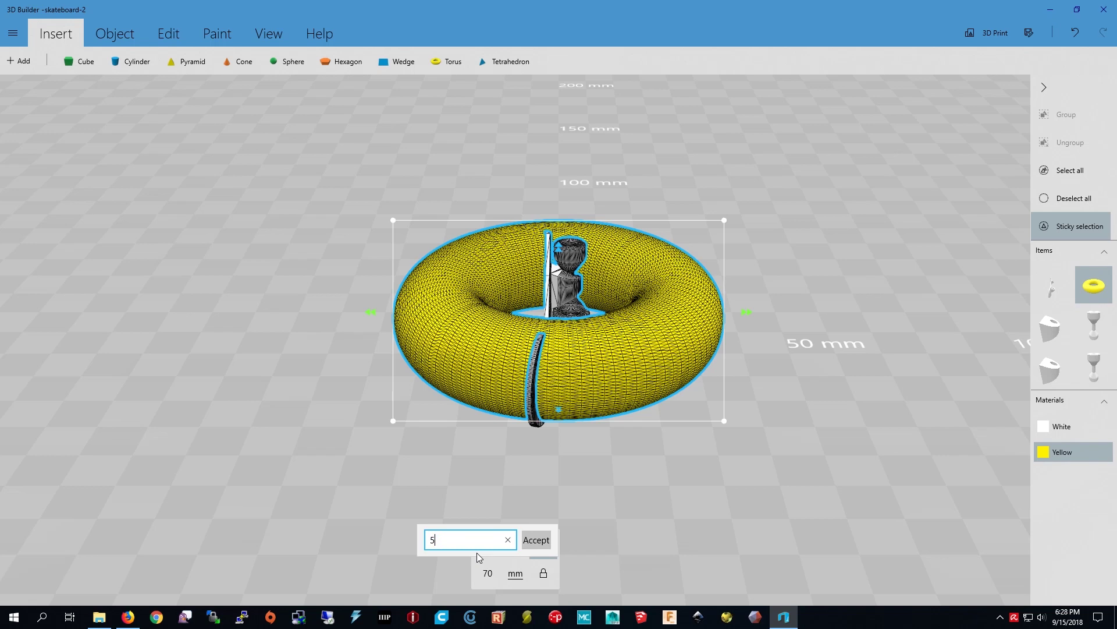
pyautogui.press('Return')
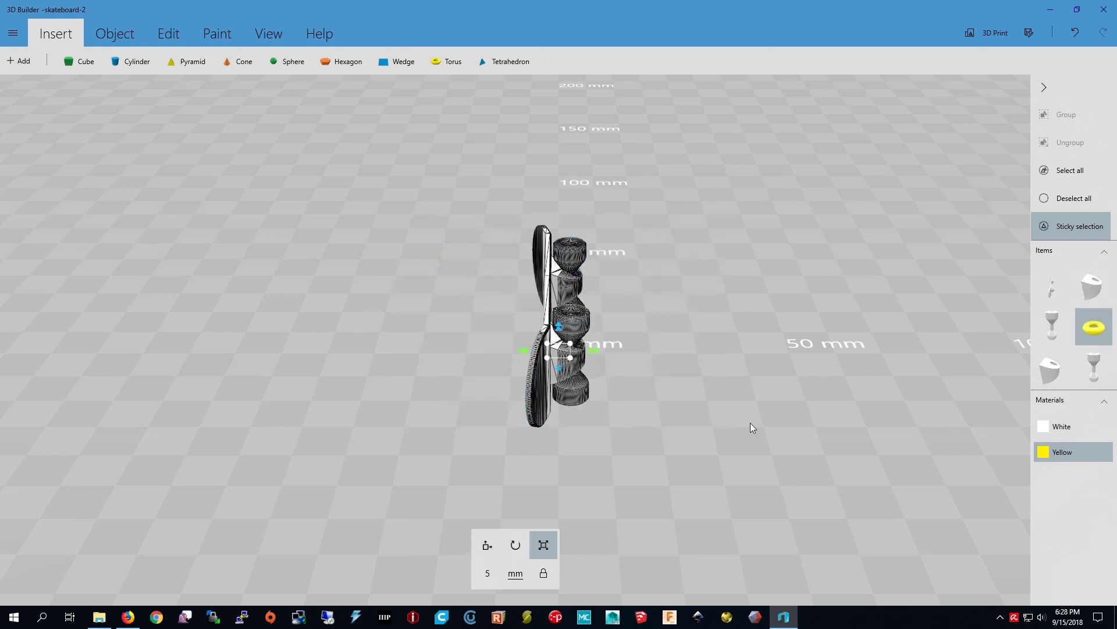
# - Move the yellow torus to the deck's tail end, raised to 9.04 mm height
pyautogui.moveTo(750, 422); pyautogui.dragTo(489, 431, button='right')
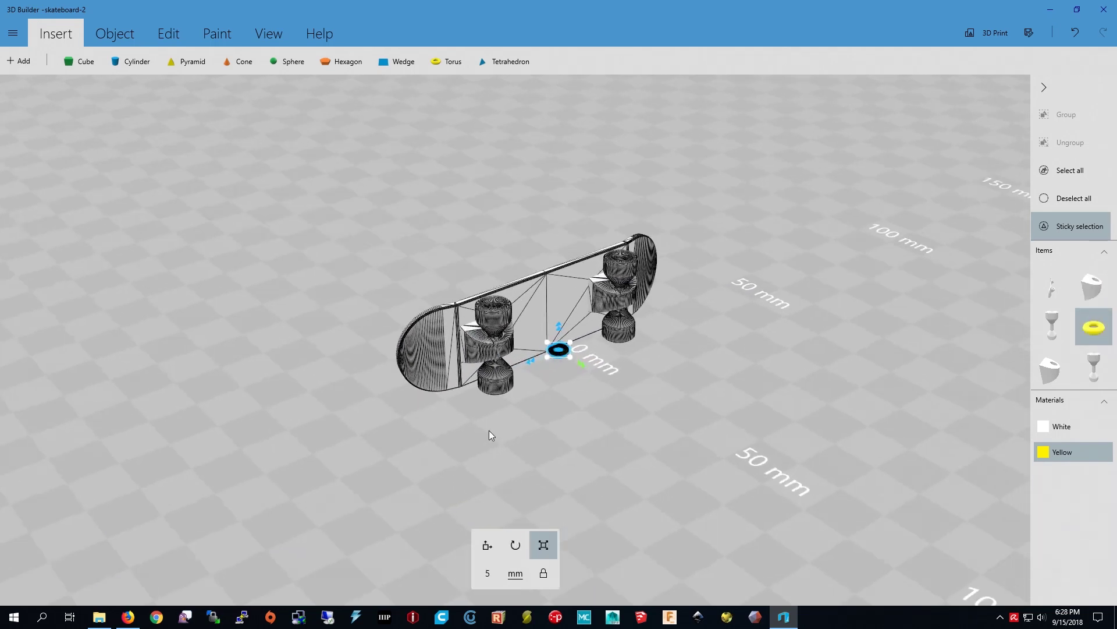
pyautogui.click(482, 553)
pyautogui.moveTo(560, 326); pyautogui.dragTo(358, 366)
pyautogui.moveTo(309, 441); pyautogui.dragTo(804, 393)
pyautogui.moveTo(695, 357); pyautogui.dragTo(677, 366)
pyautogui.moveTo(700, 329)
pyautogui.mouseDown()
pyautogui.moveTo(703, 303)
pyautogui.moveTo(698, 355)
pyautogui.moveTo(700, 341)
pyautogui.mouseUp()
pyautogui.moveTo(742, 376); pyautogui.dragTo(567, 387)
pyautogui.scroll(5, 568, 397)
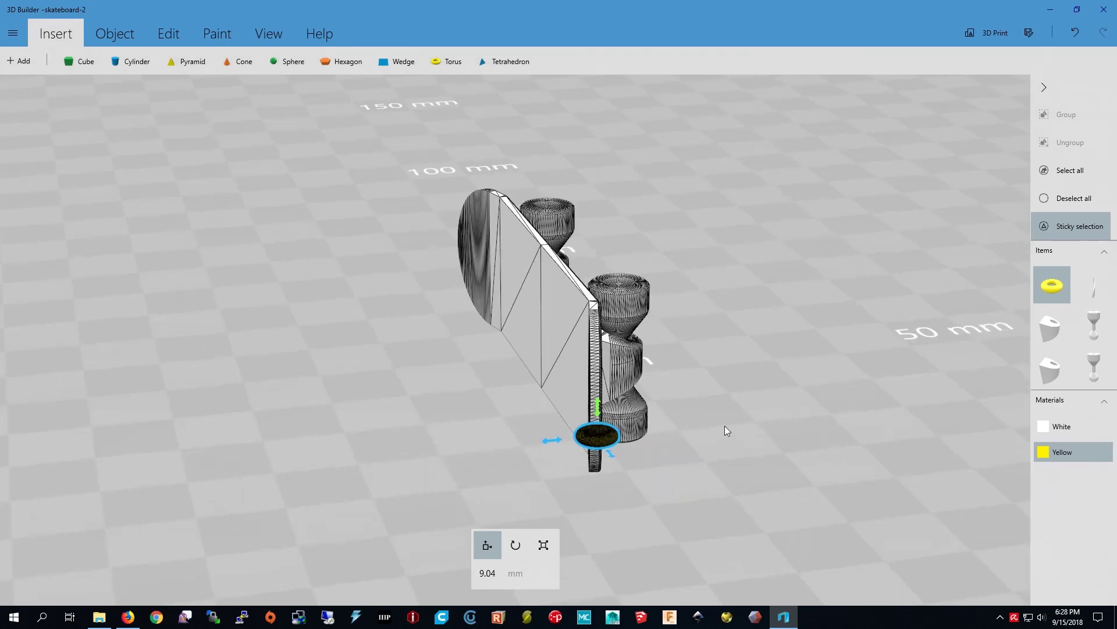
pyautogui.moveTo(725, 417); pyautogui.dragTo(724, 321, button='right')
pyautogui.scroll(6, 733, 319)
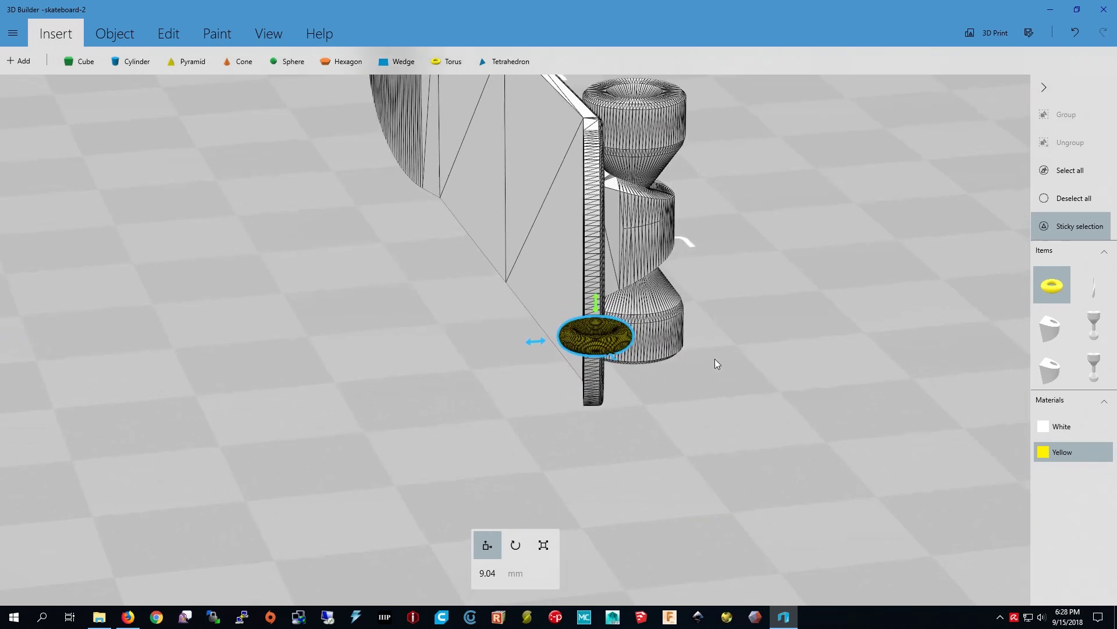
pyautogui.scroll(3, 612, 333)
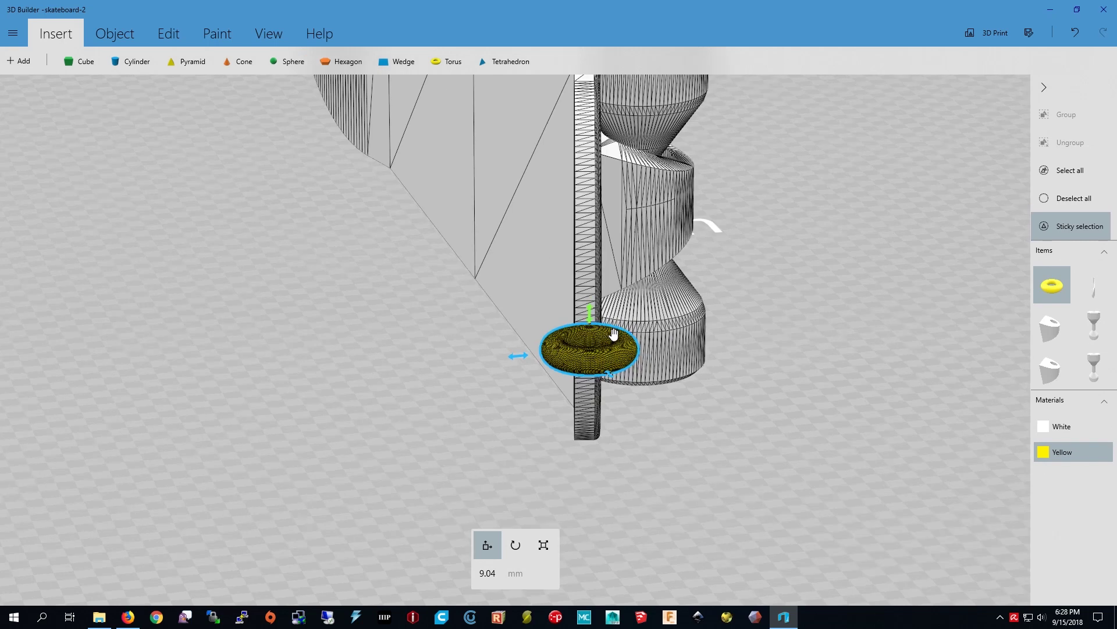
# - Rotate the torus upright on edge, fine-tuning the last turn to 15.21 degrees
pyautogui.click(515, 547)
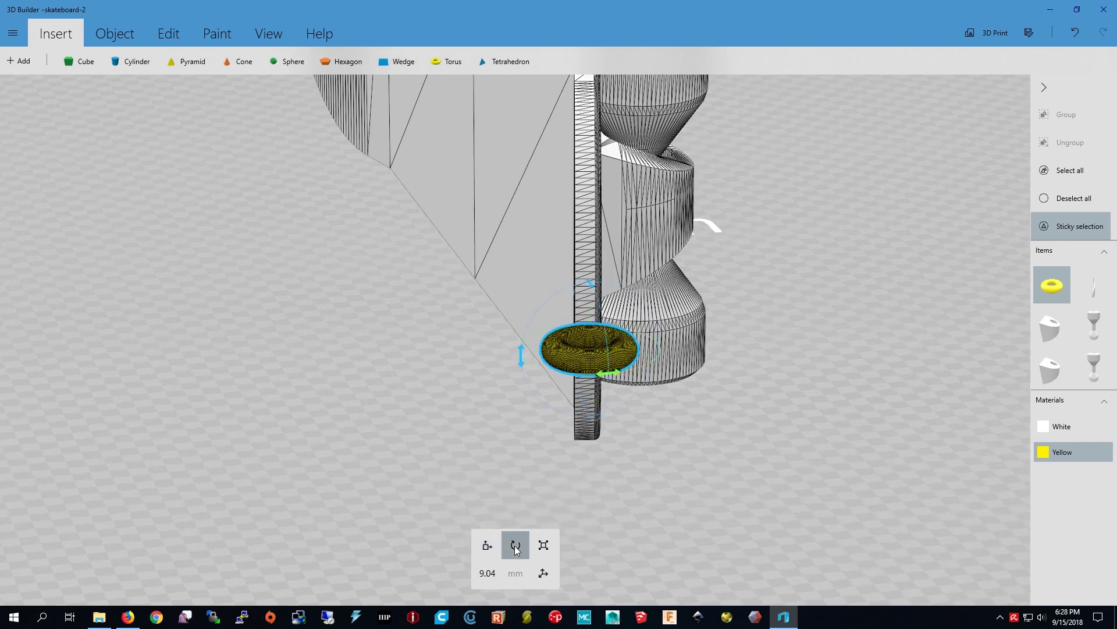
pyautogui.moveTo(521, 358); pyautogui.dragTo(587, 293)
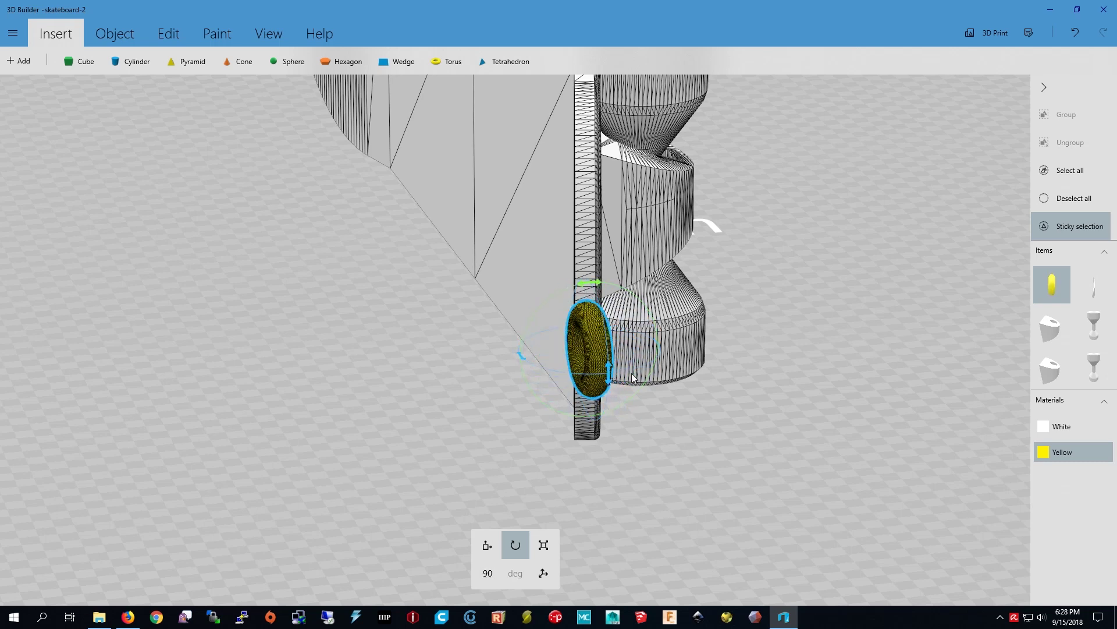
pyautogui.moveTo(665, 431); pyautogui.dragTo(689, 313)
pyautogui.moveTo(714, 267); pyautogui.dragTo(741, 234)
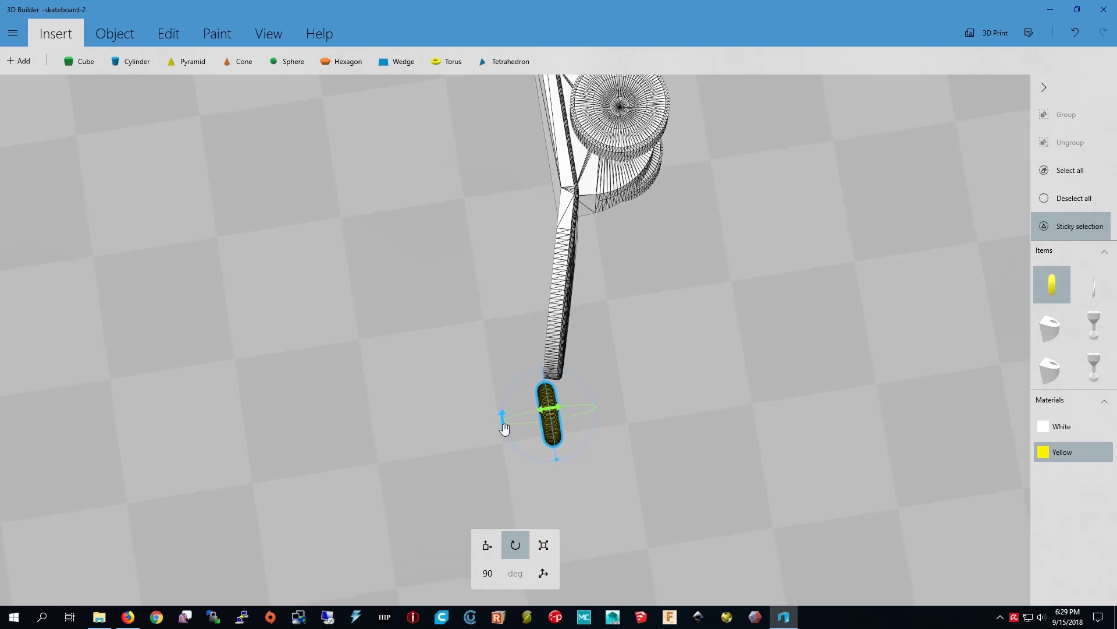
pyautogui.moveTo(504, 429); pyautogui.dragTo(494, 415)
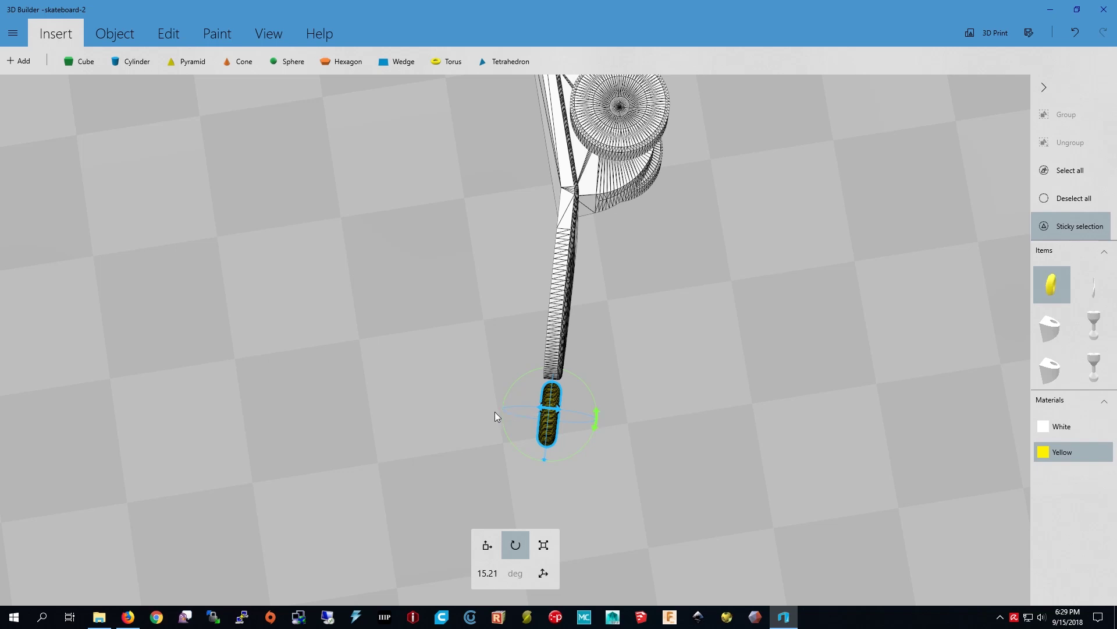
pyautogui.click(543, 543)
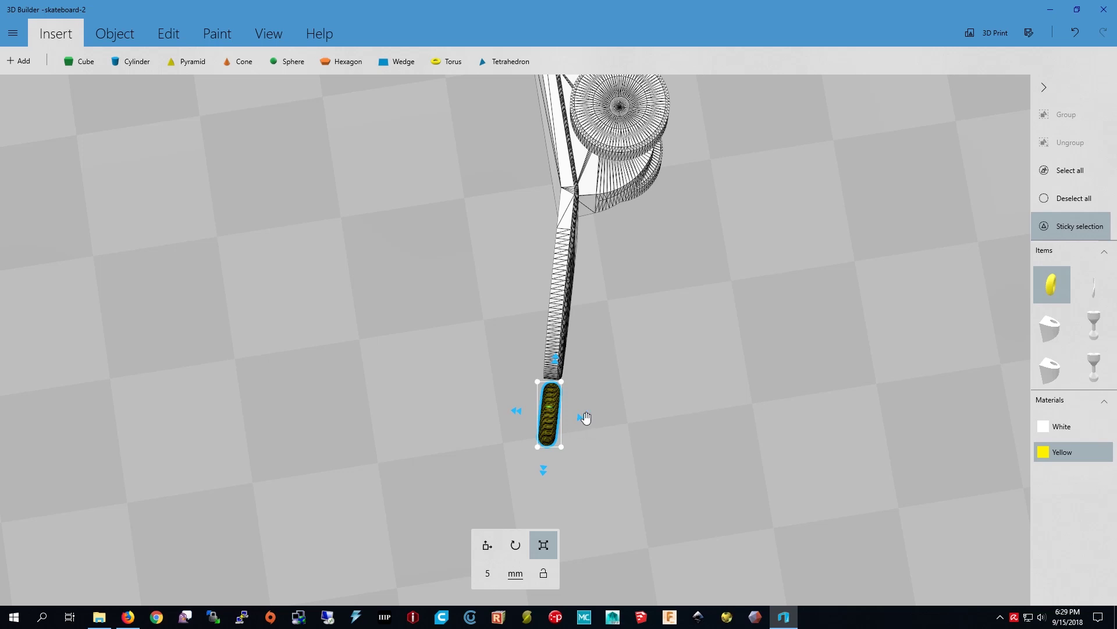
# - Narrow the upright torus by dragging its side scale handle
pyautogui.scroll(5, 577, 415)
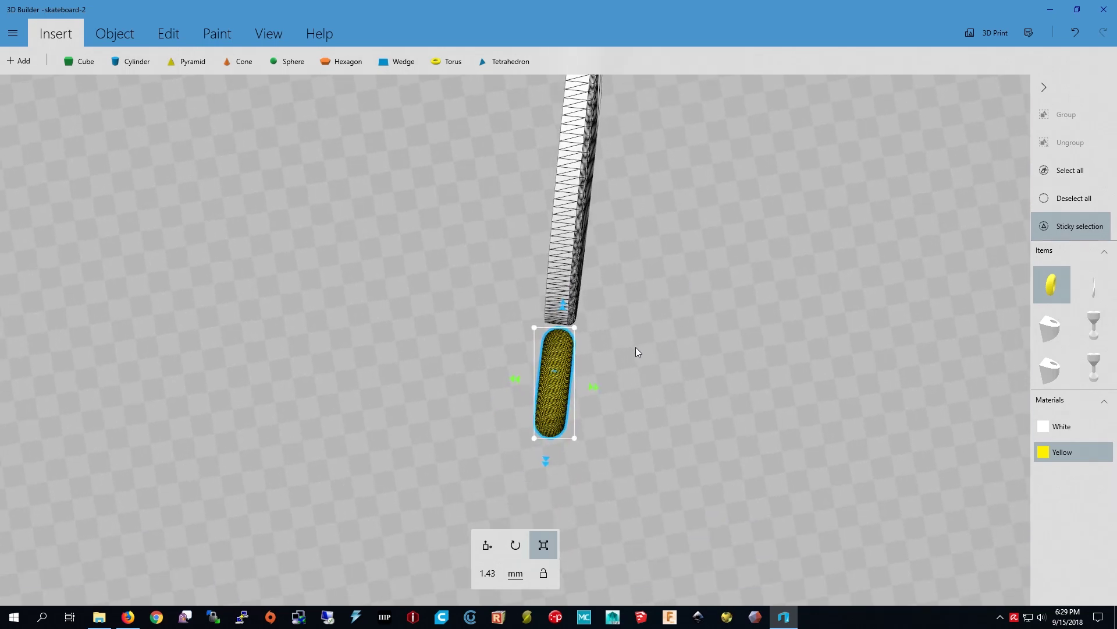
pyautogui.scroll(3, 633, 355)
pyautogui.moveTo(600, 427); pyautogui.dragTo(591, 423)
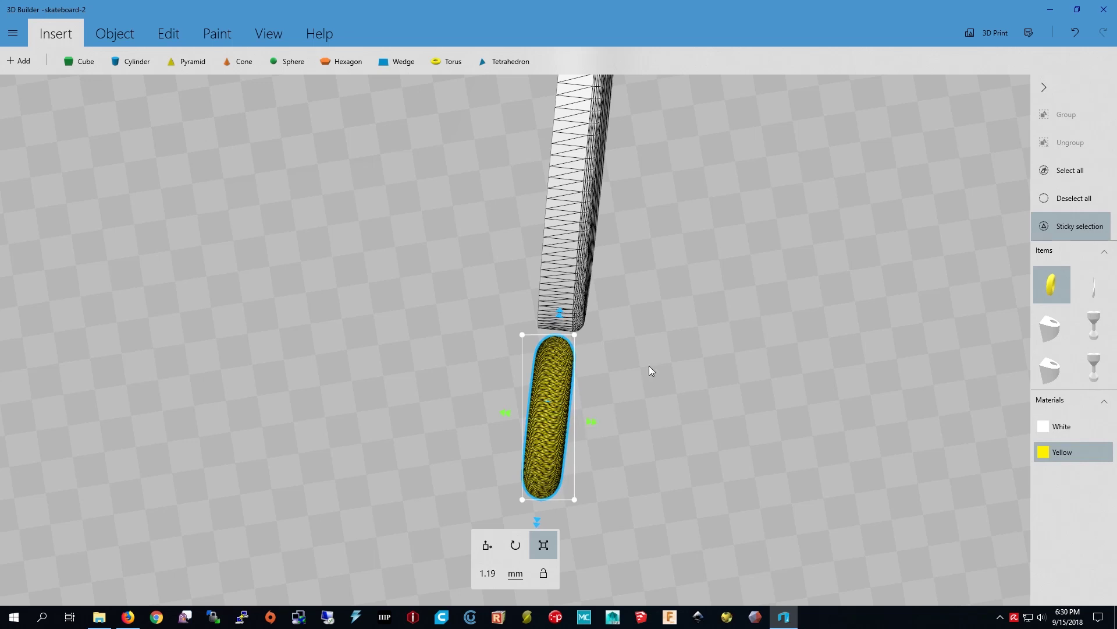
pyautogui.scroll(-2, 648, 366)
# - Slide the torus against the skateboard's tail, ending at -5.85 mm
pyautogui.click(488, 545)
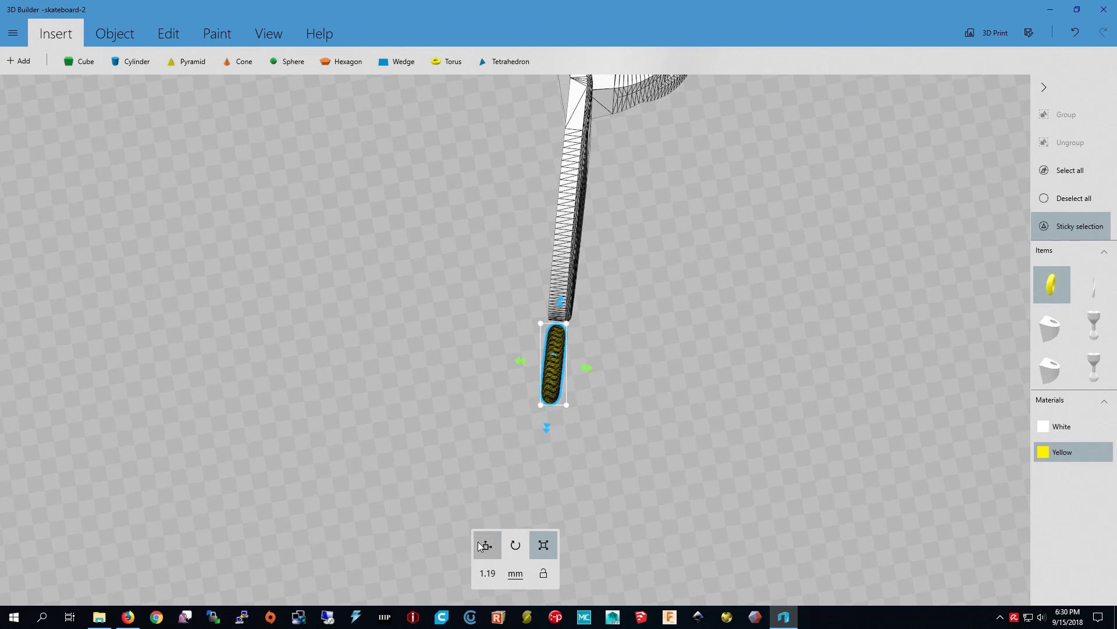
pyautogui.moveTo(660, 423)
pyautogui.mouseDown(button='right')
pyautogui.moveTo(843, 387)
pyautogui.moveTo(840, 411)
pyautogui.moveTo(716, 408)
pyautogui.moveTo(676, 424)
pyautogui.mouseUp(button='right')
pyautogui.moveTo(572, 360); pyautogui.dragTo(569, 378)
pyautogui.moveTo(565, 419); pyautogui.dragTo(579, 416)
pyautogui.scroll(2, 608, 447)
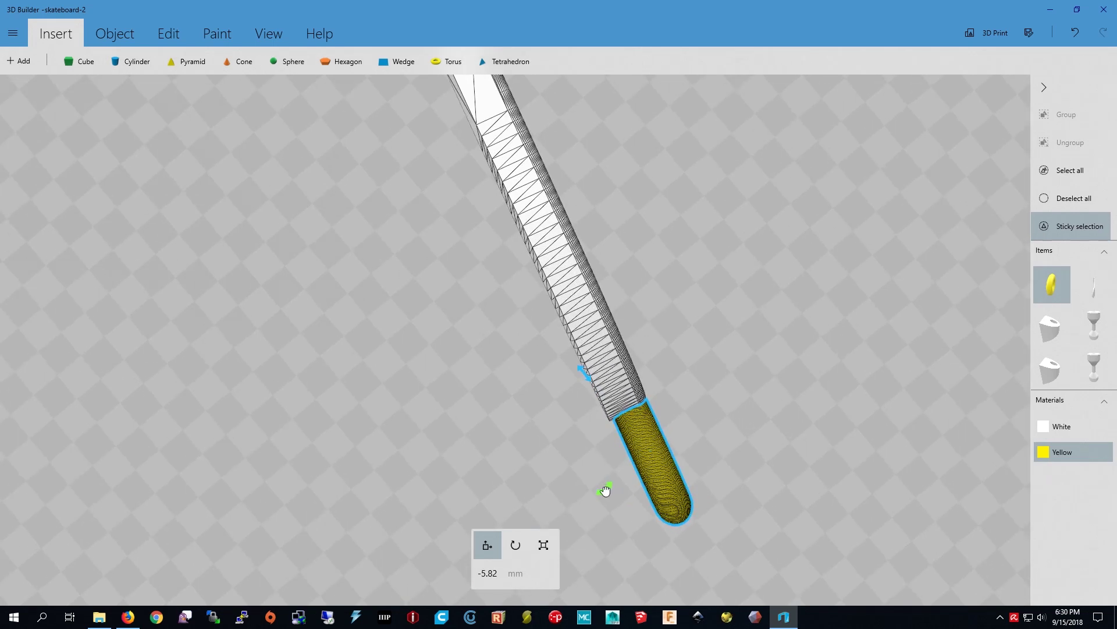
pyautogui.moveTo(605, 491); pyautogui.dragTo(271, 426)
pyautogui.scroll(-3, 668, 279)
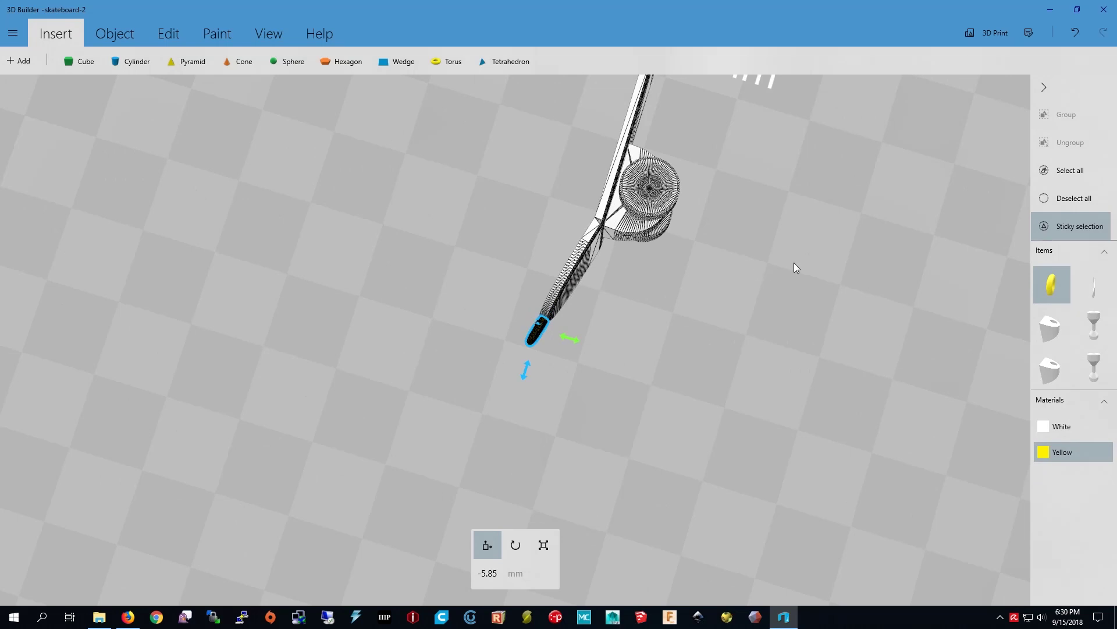
pyautogui.moveTo(795, 266); pyautogui.dragTo(578, 417)
# - Select the deck, wheel sets and torus loop and group them into one object
pyautogui.scroll(2, 659, 441)
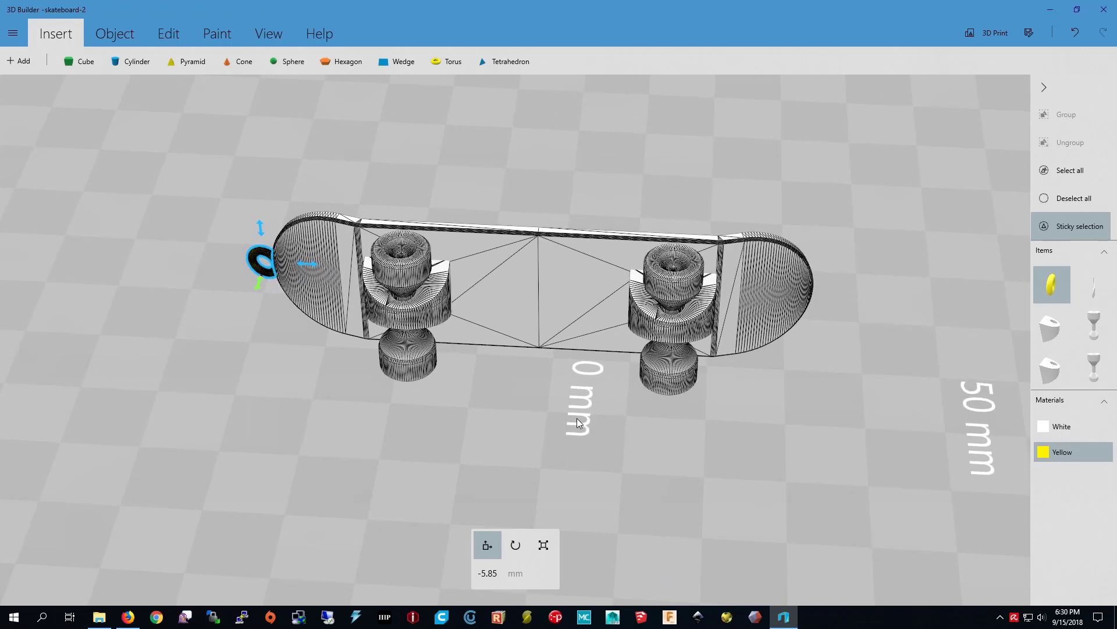
pyautogui.click(1070, 171)
pyautogui.click(1069, 117)
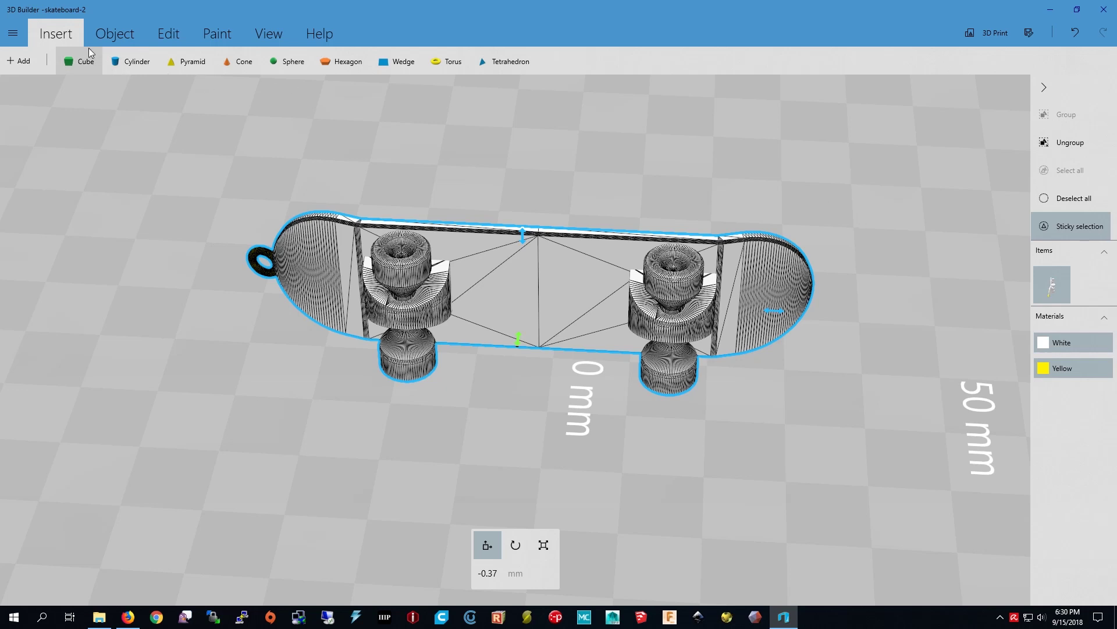
# - Save the model as STL named skateboard-2-keychain.stl in Downloads, accepting the warning
pyautogui.click(13, 34)
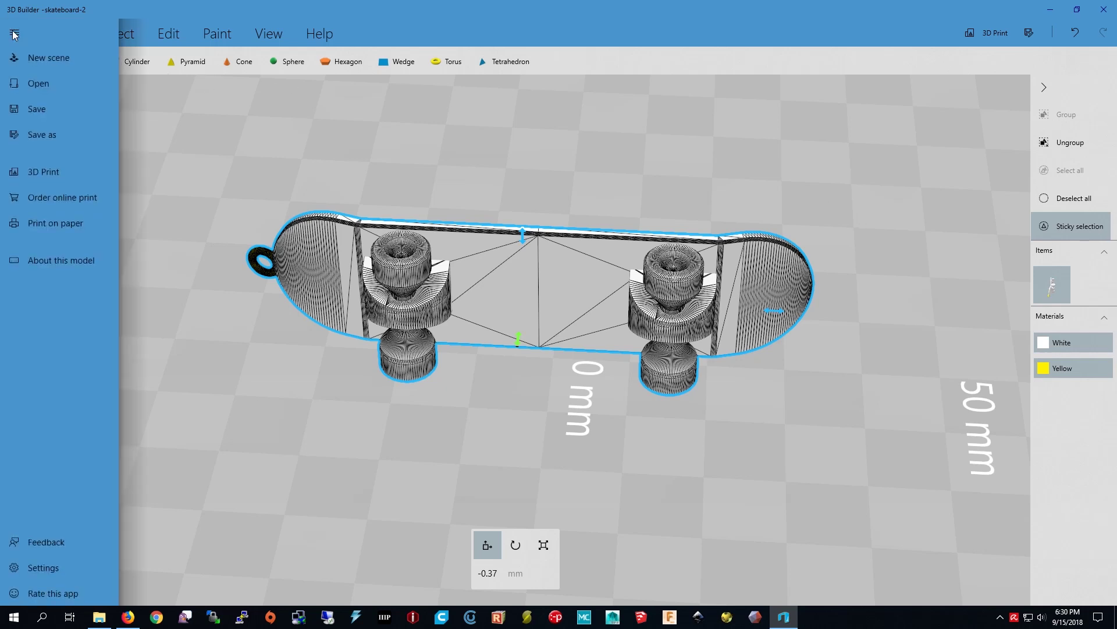
pyautogui.click(35, 136)
pyautogui.click(137, 269)
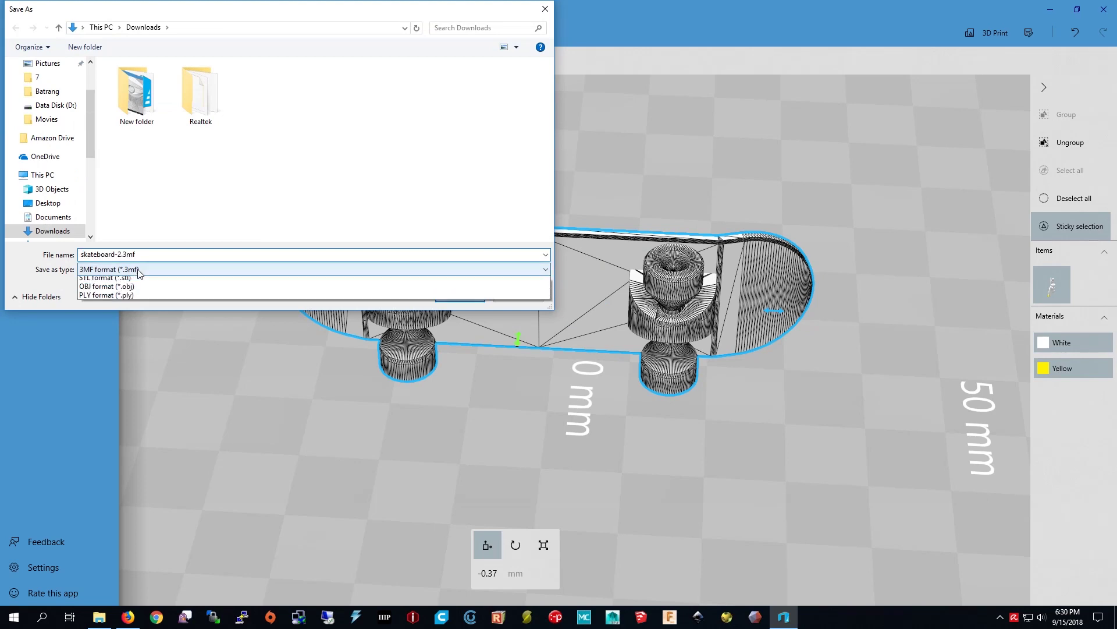
pyautogui.click(130, 295)
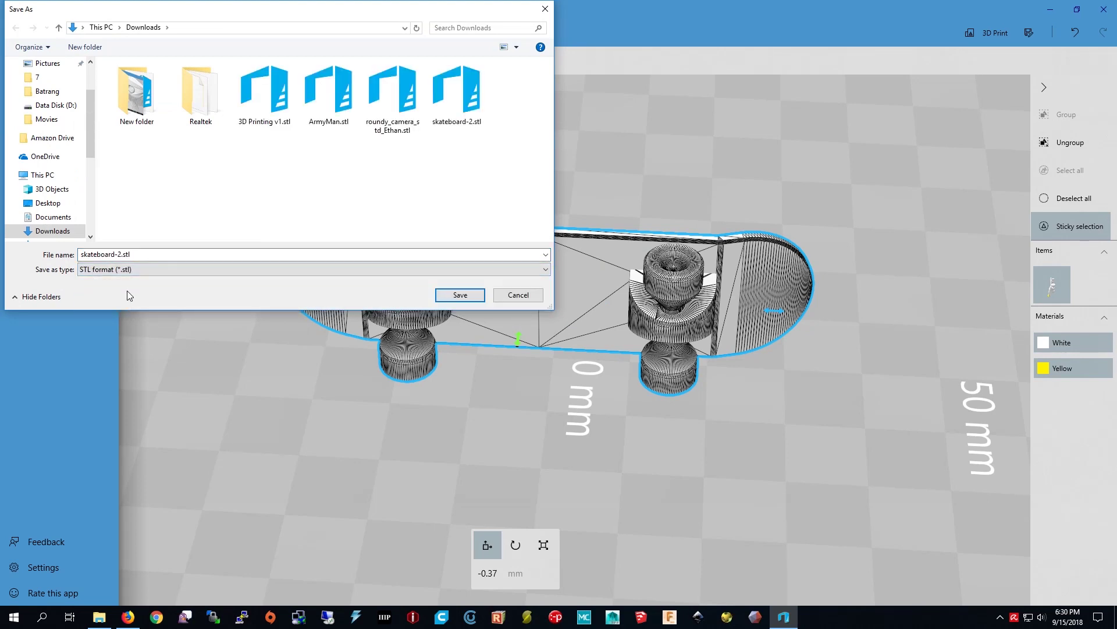
pyautogui.click(123, 255)
pyautogui.click(121, 254)
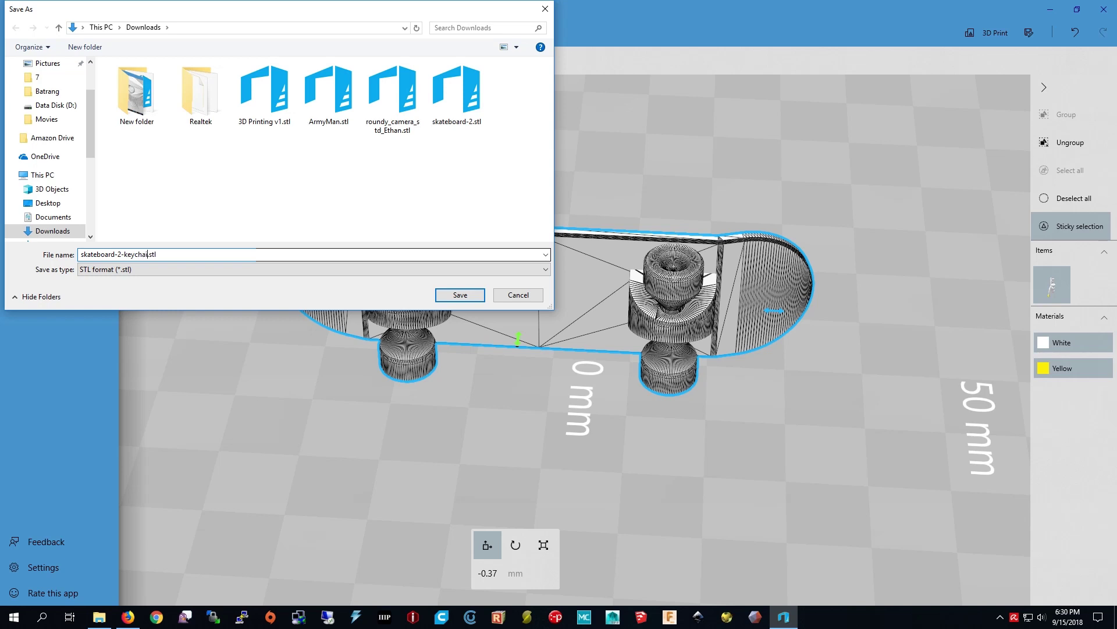
pyautogui.click(459, 295)
pyautogui.click(644, 316)
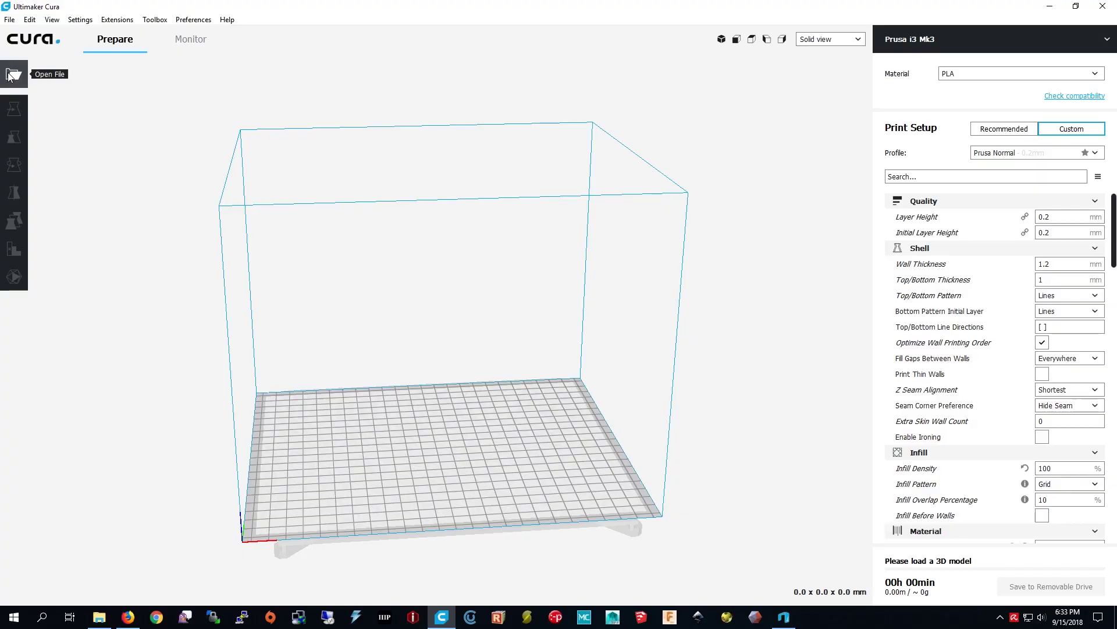
# - Load skateboard-2-keychain.stl from Downloads onto Cura's build plate (13.1 x 73.7 x 19.5 mm)
pyautogui.click(12, 43)
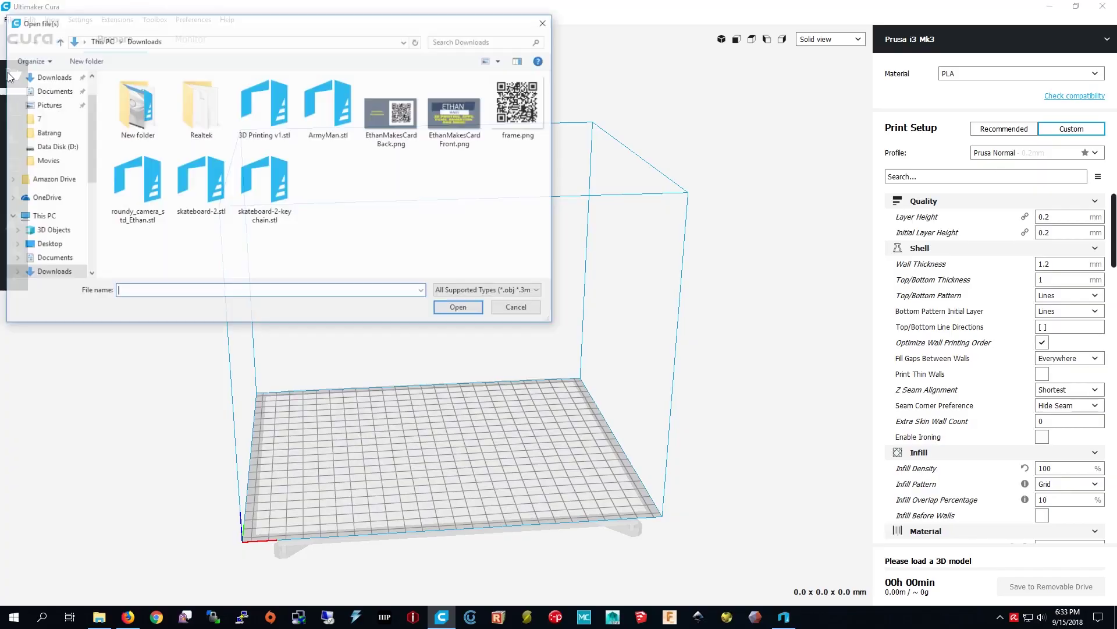
pyautogui.click(265, 186)
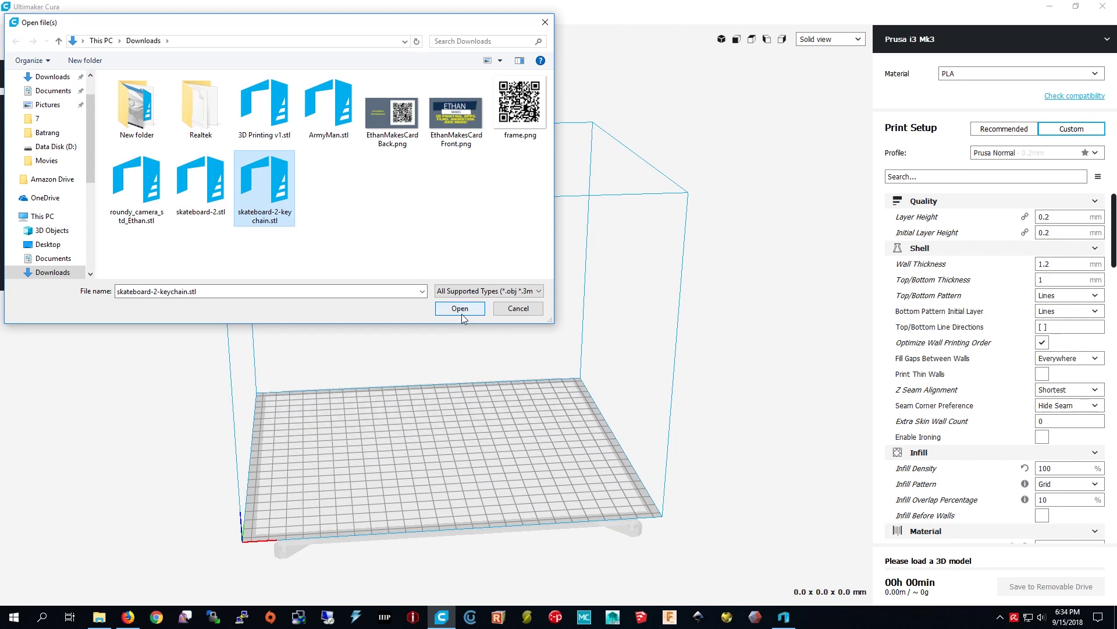
pyautogui.click(465, 309)
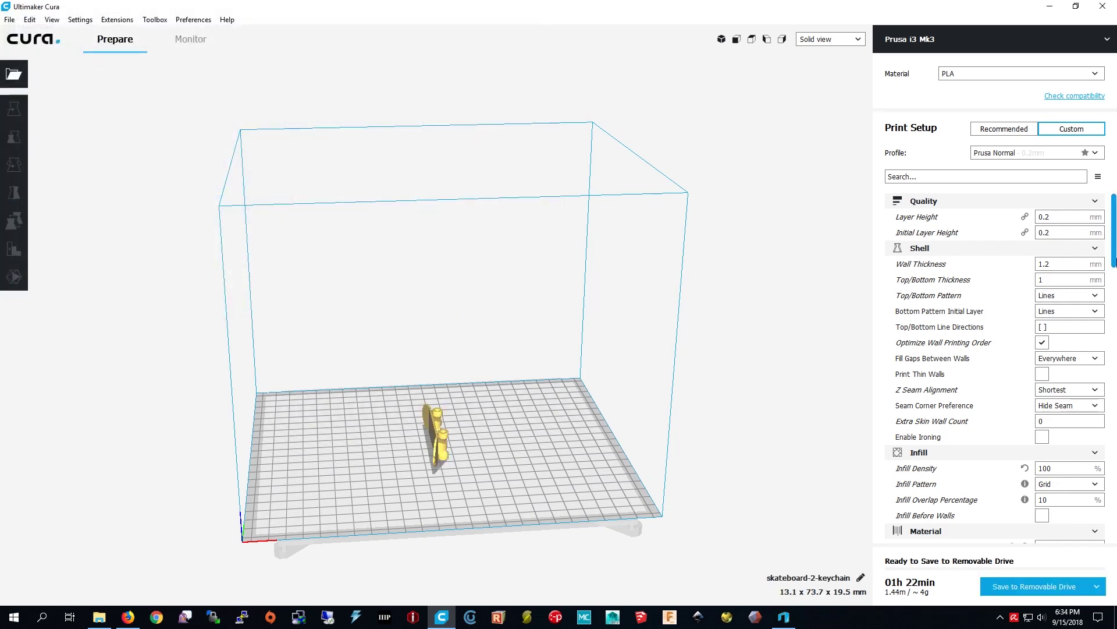
pyautogui.scroll(-2, 1115, 274)
pyautogui.moveTo(1116, 274); pyautogui.dragTo(1115, 449)
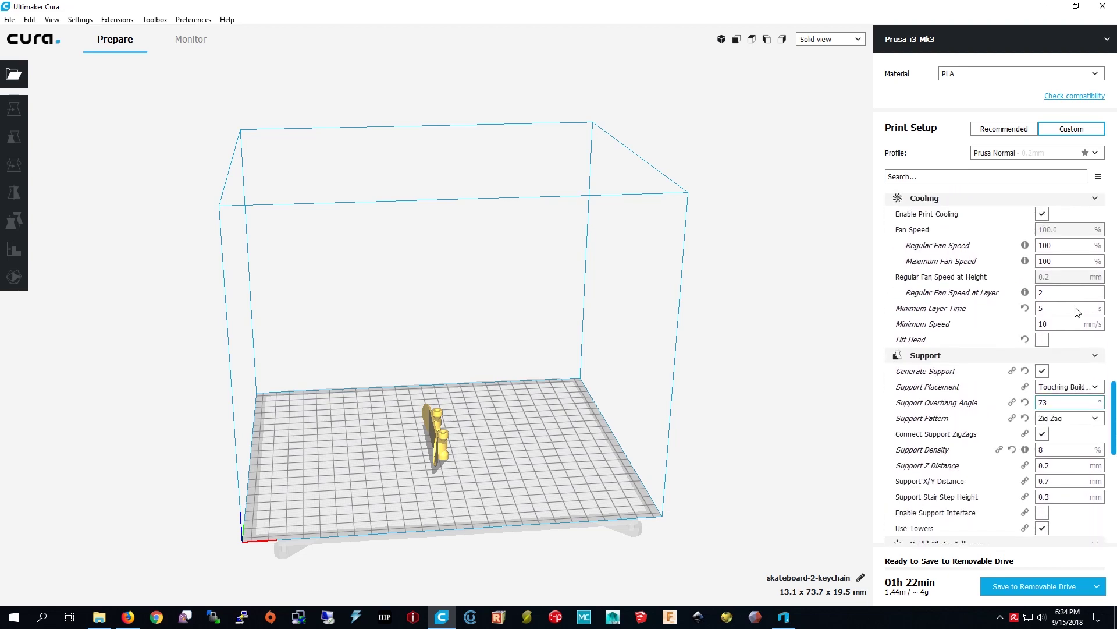
# - Check the layer preview, then save skateboard-2-keychain.gcode to the PRUSAI3MK3 drive and eject it
pyautogui.click(858, 40)
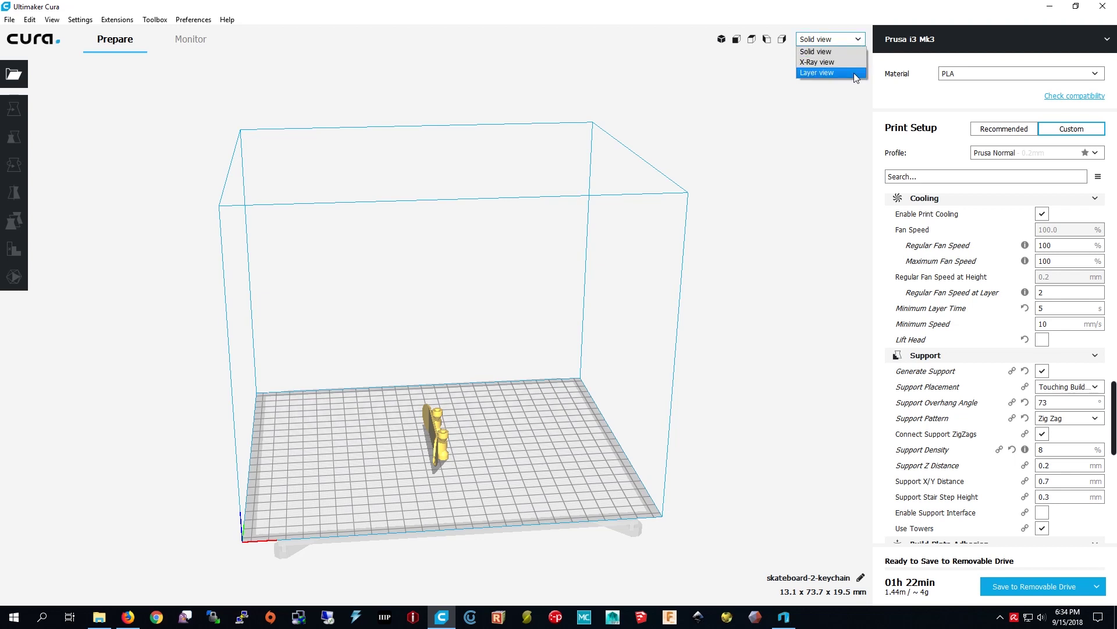
pyautogui.click(854, 72)
pyautogui.scroll(1, 426, 495)
pyautogui.scroll(4, 426, 495)
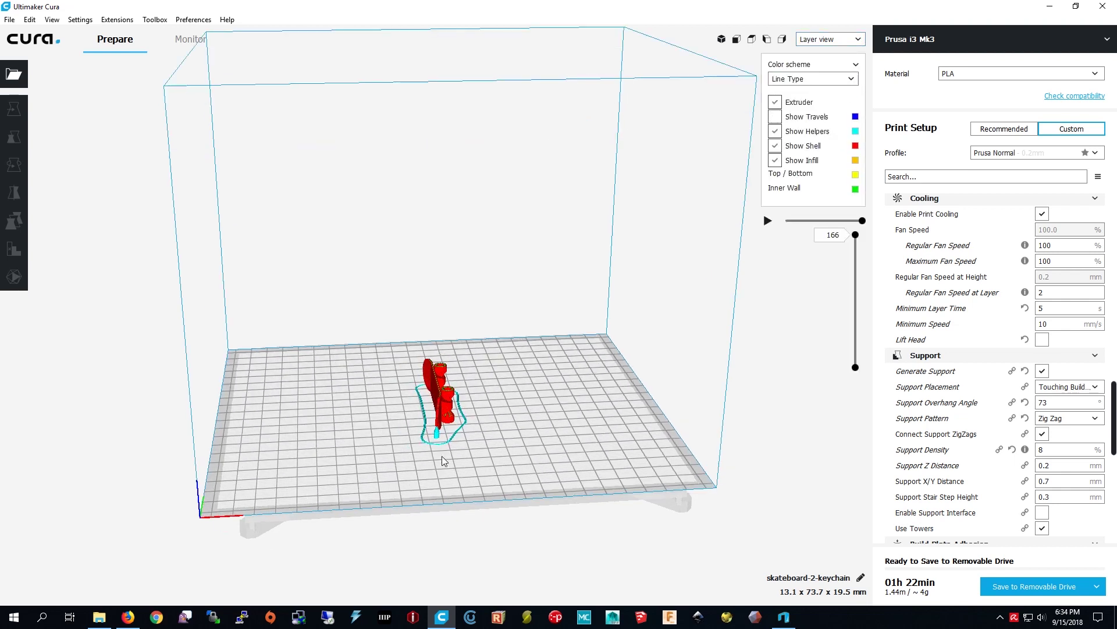
pyautogui.scroll(6, 431, 385)
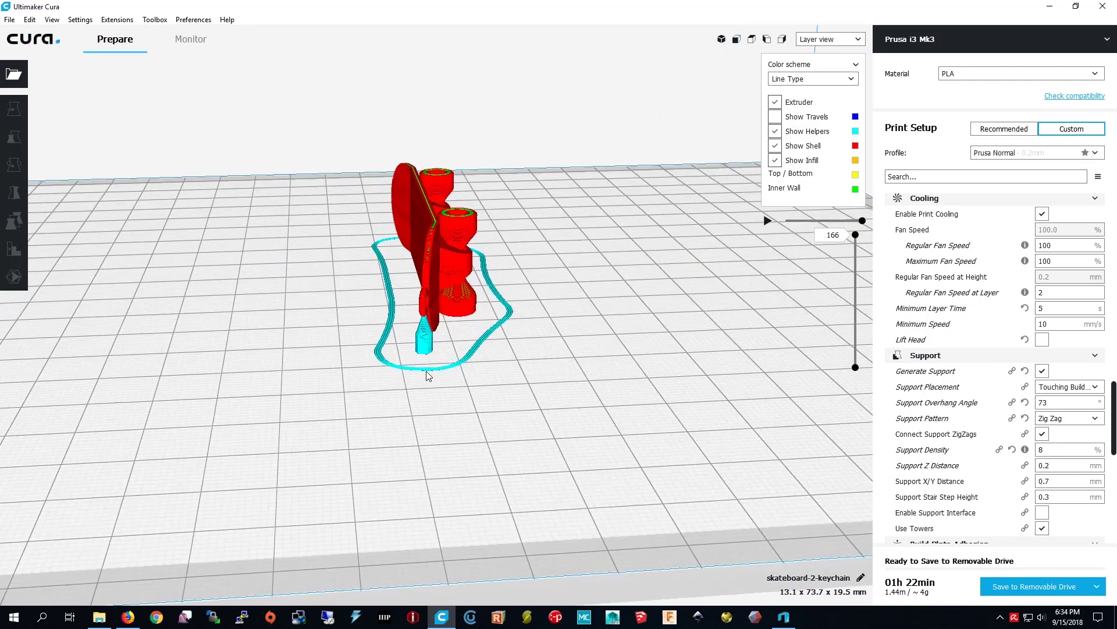
pyautogui.click(722, 39)
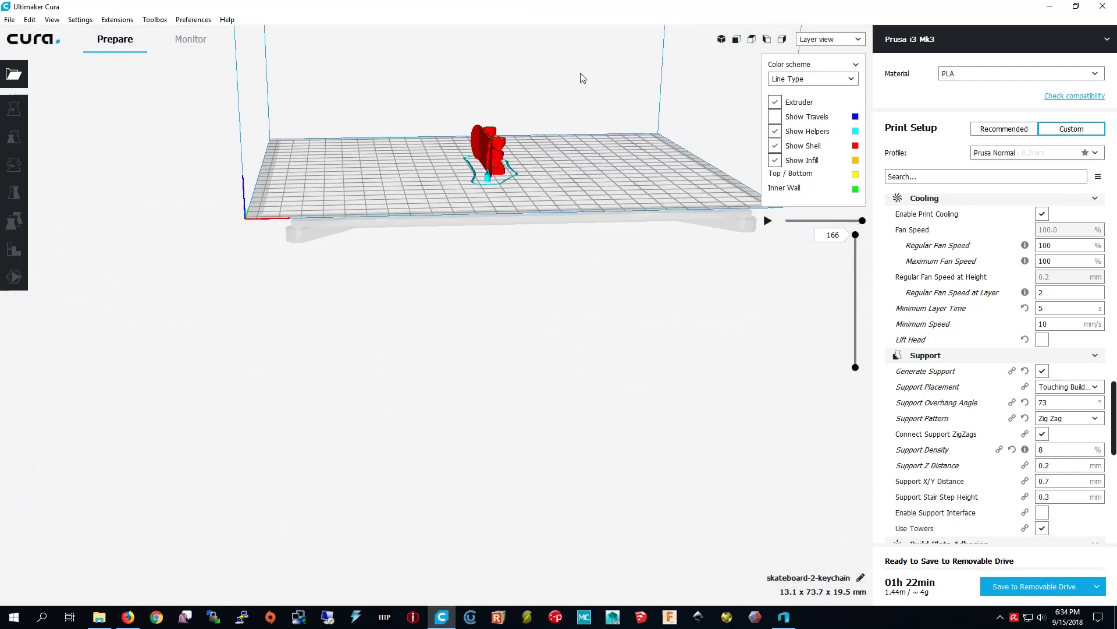
pyautogui.moveTo(581, 78); pyautogui.dragTo(568, 104, button='right')
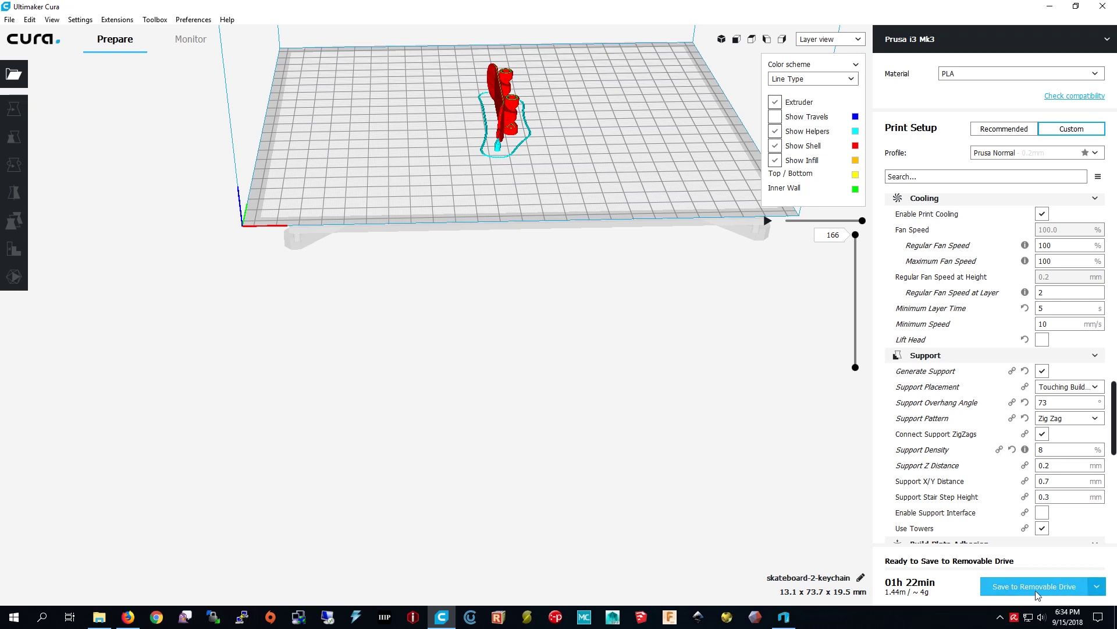
pyautogui.click(1035, 592)
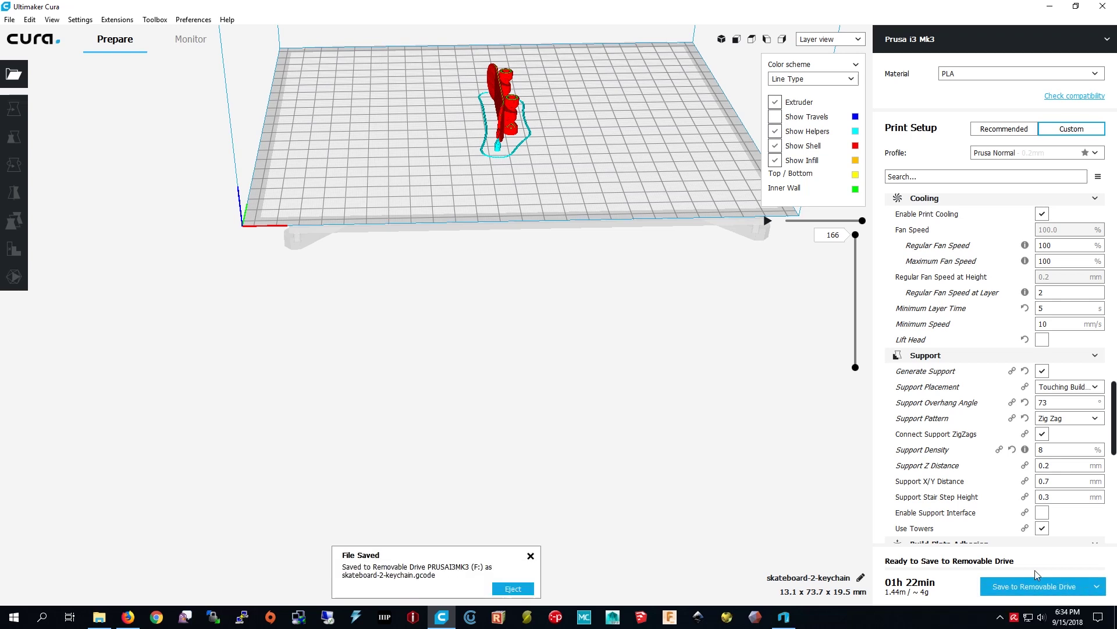
pyautogui.click(528, 590)
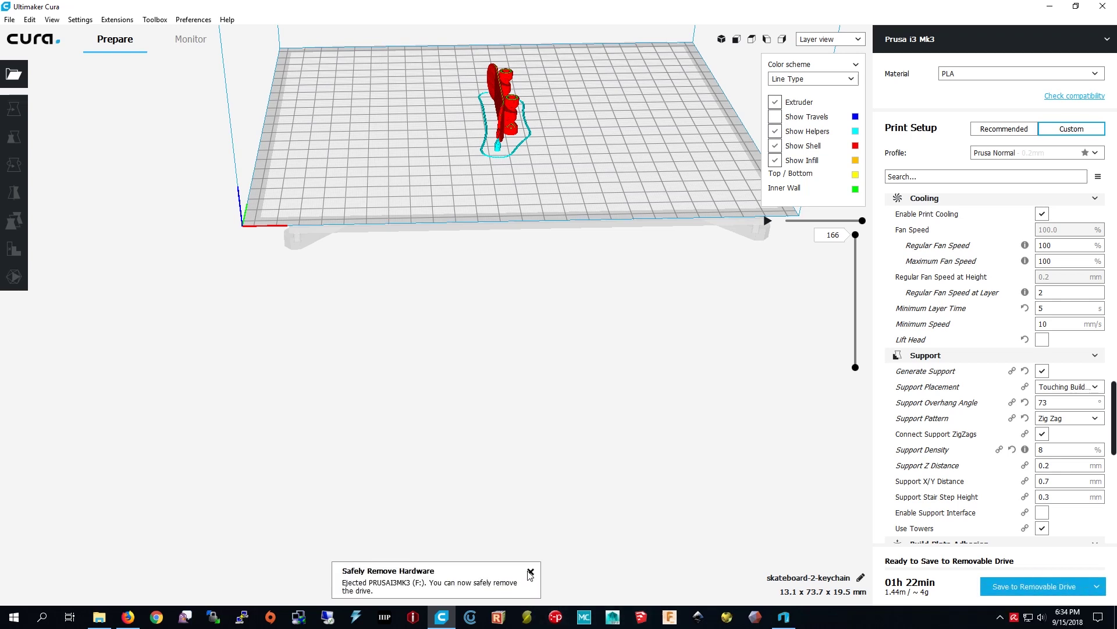